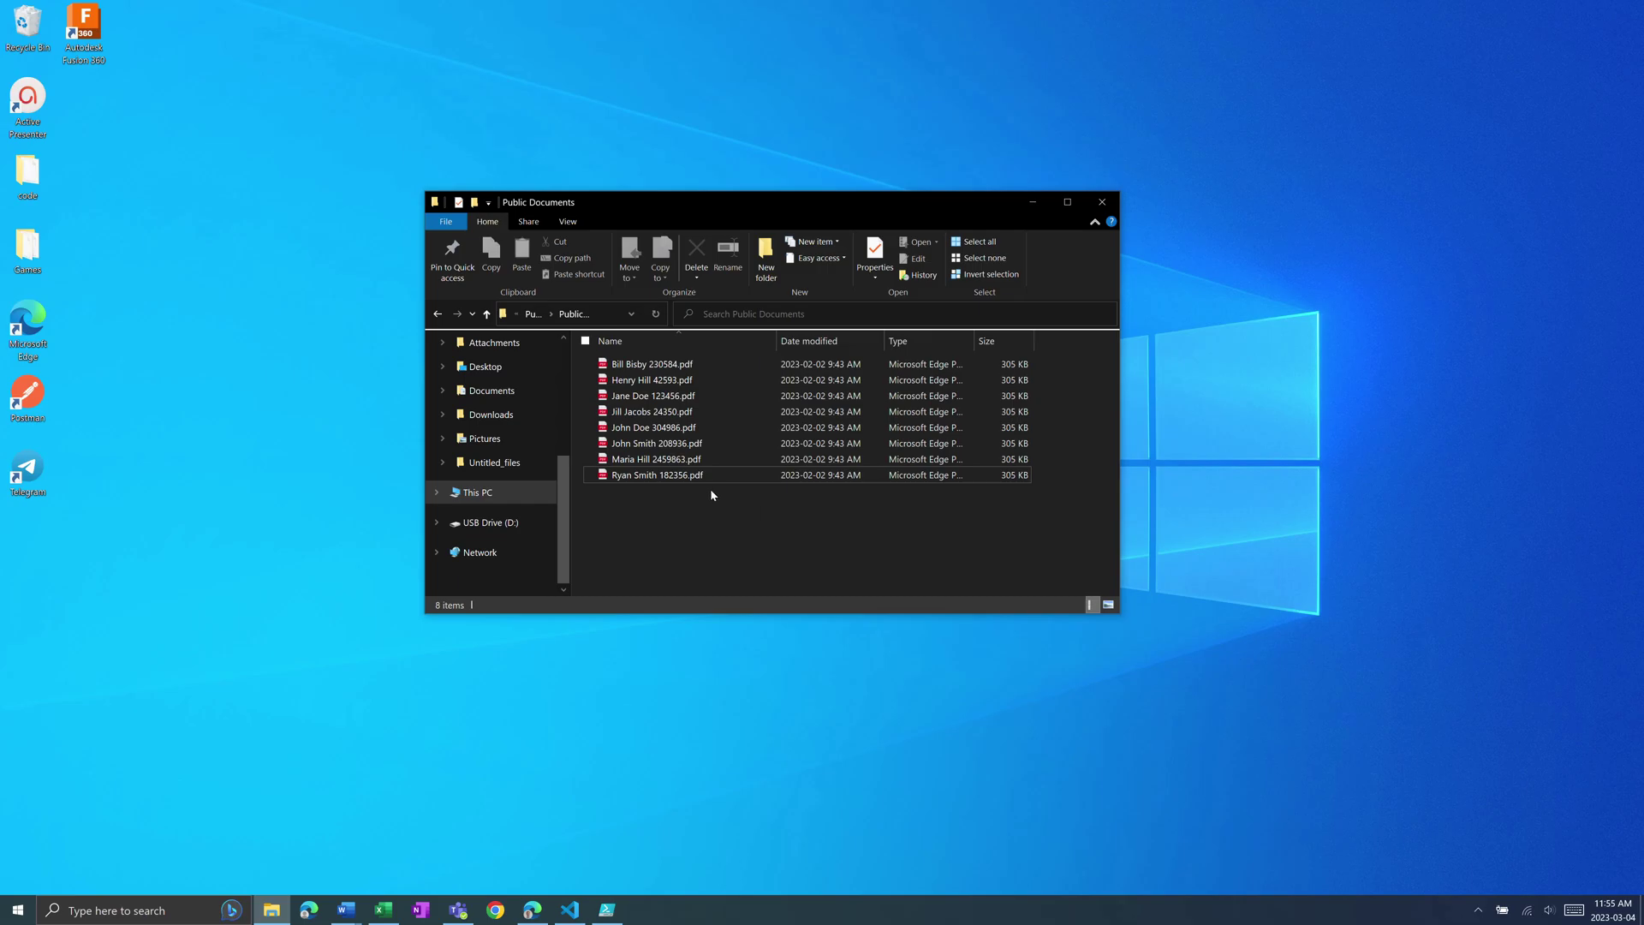
# Step: Select all eight PDF files in Public Documents and copy their full paths
pyautogui.hotkey('ctrl', 'a')
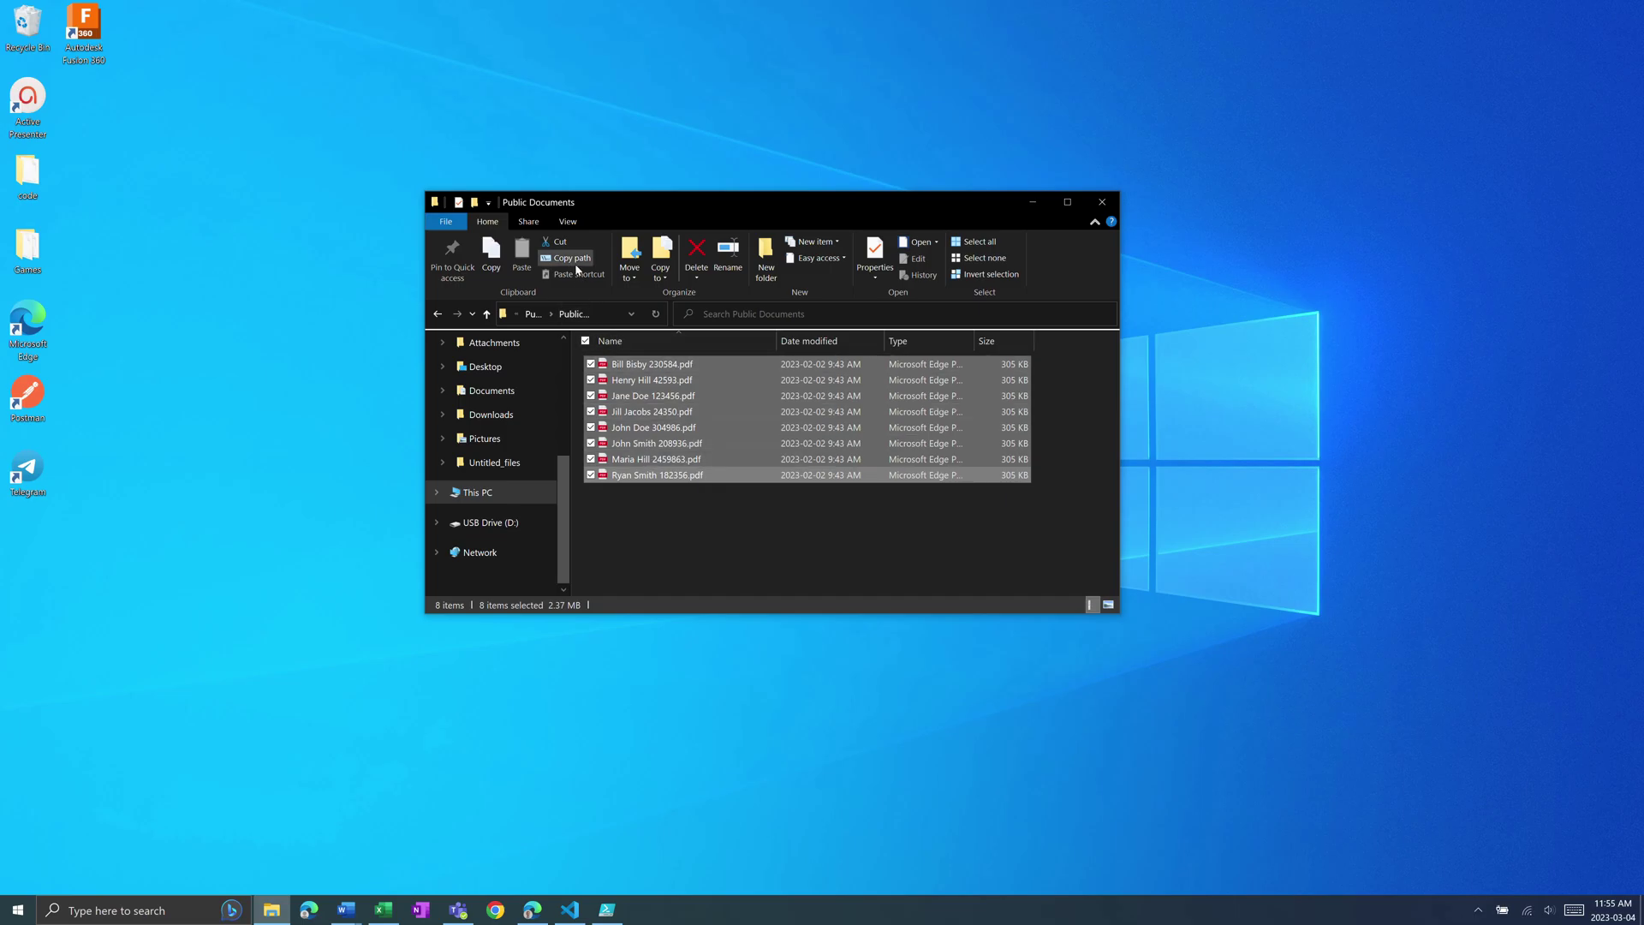
pyautogui.click(576, 266)
# Step: Paste the eight copied PDF paths into the blank Excel workbook, starting at cell A1
pyautogui.click(382, 909)
pyautogui.click(55, 213)
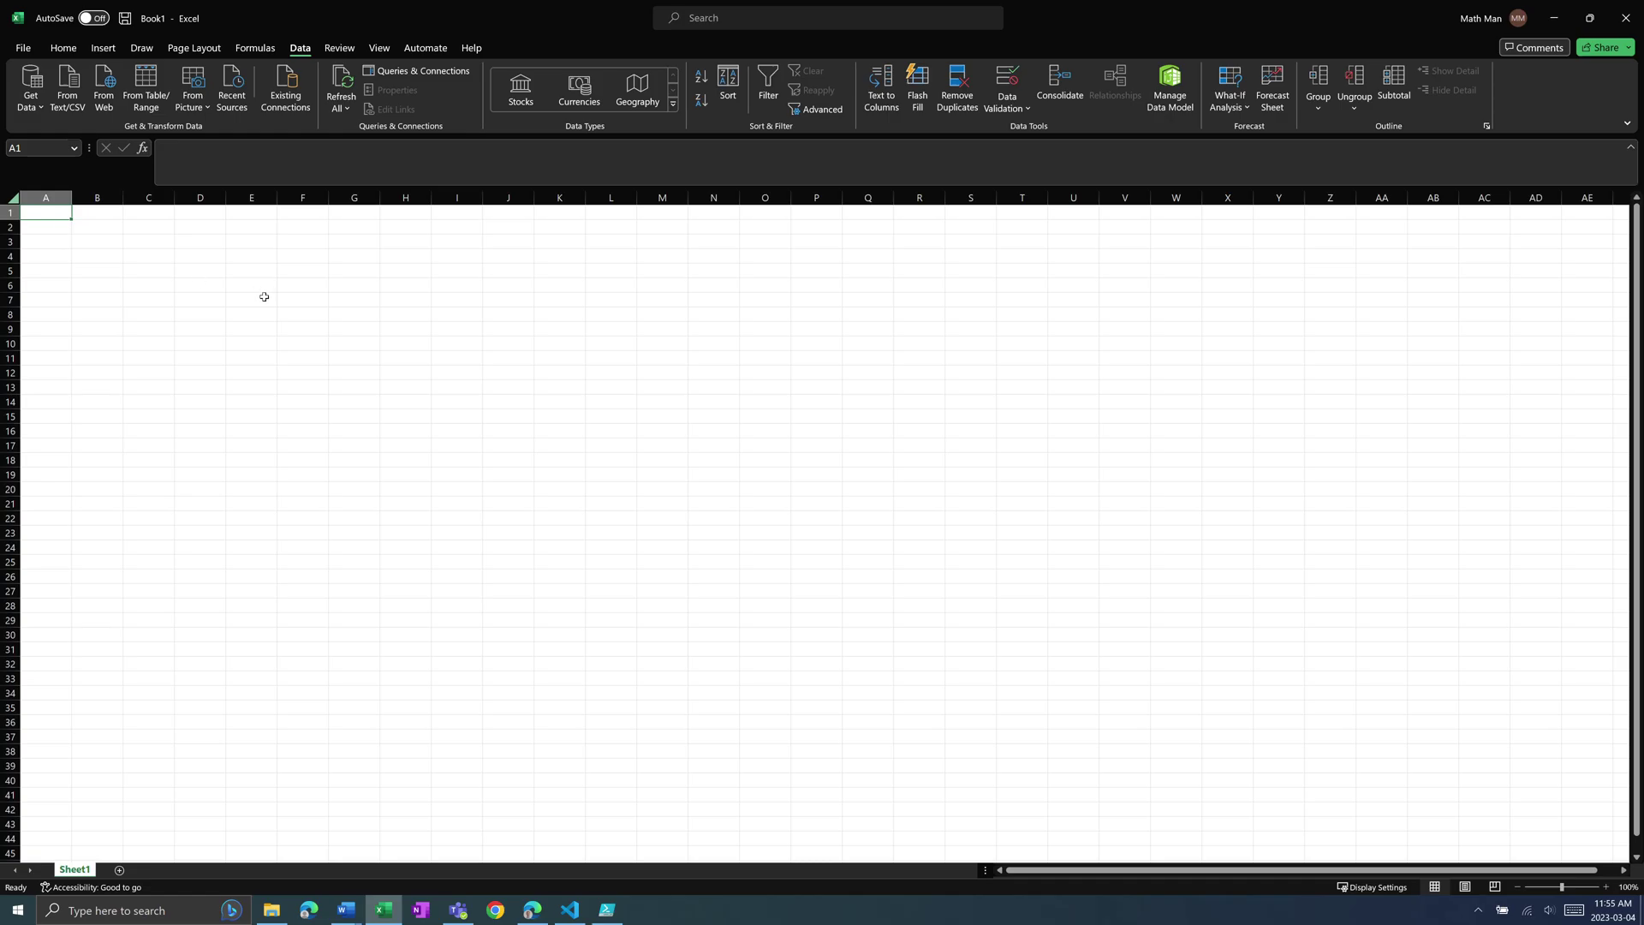
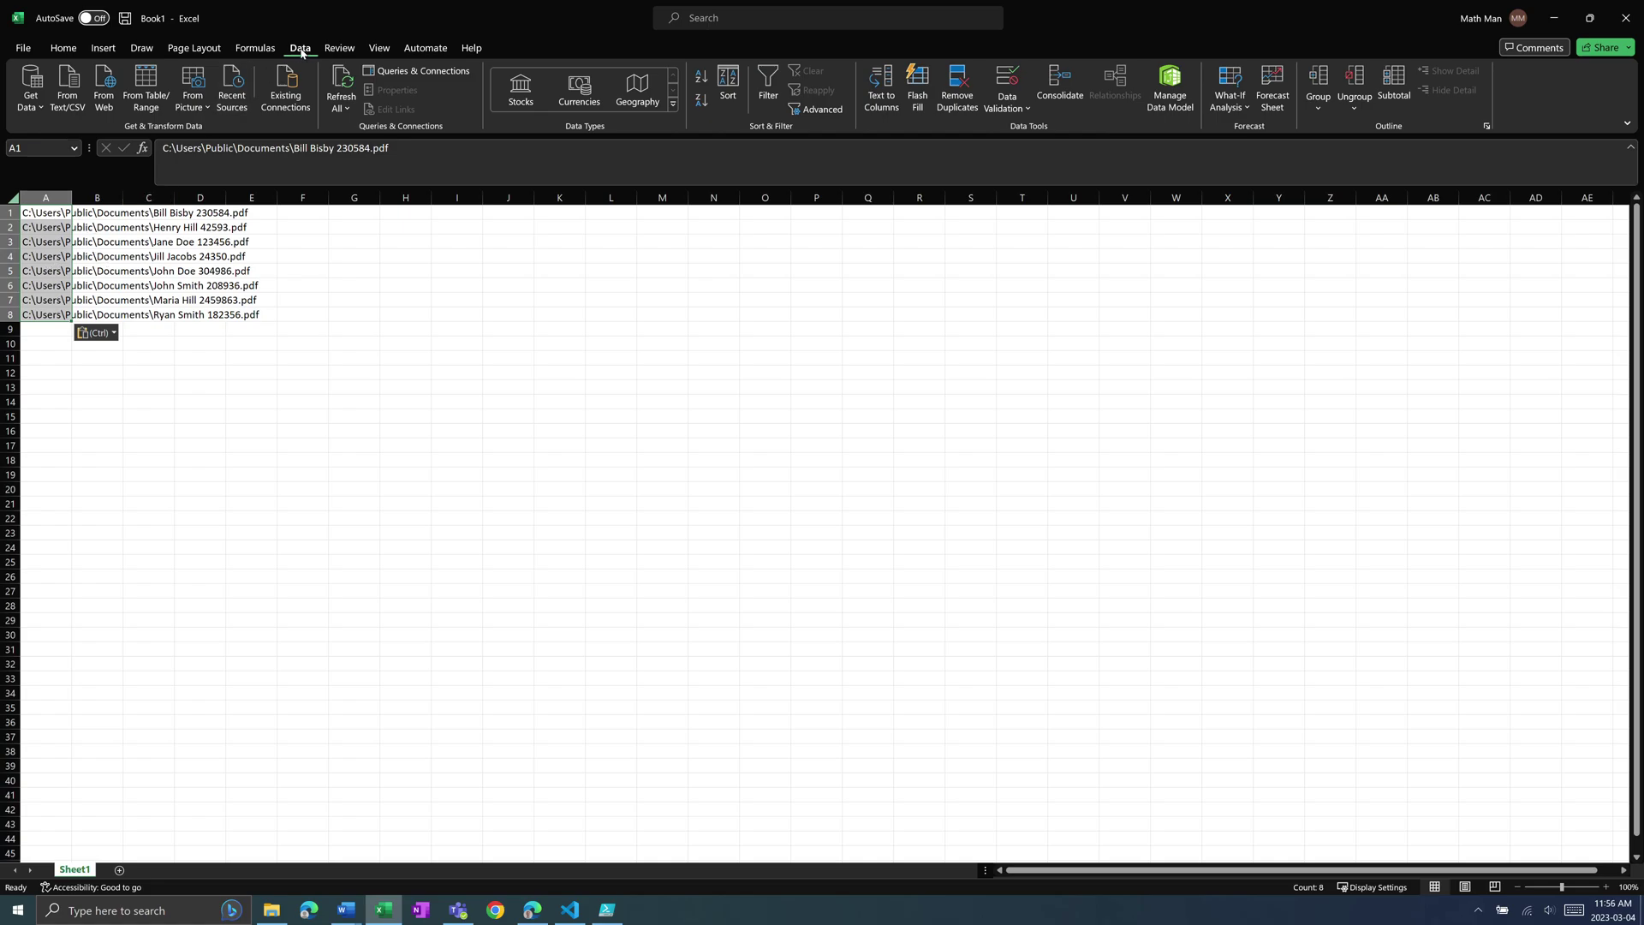
# Step: Split the paths with Text to Columns, using a backslash delimiter instead of Tab
pyautogui.click(877, 105)
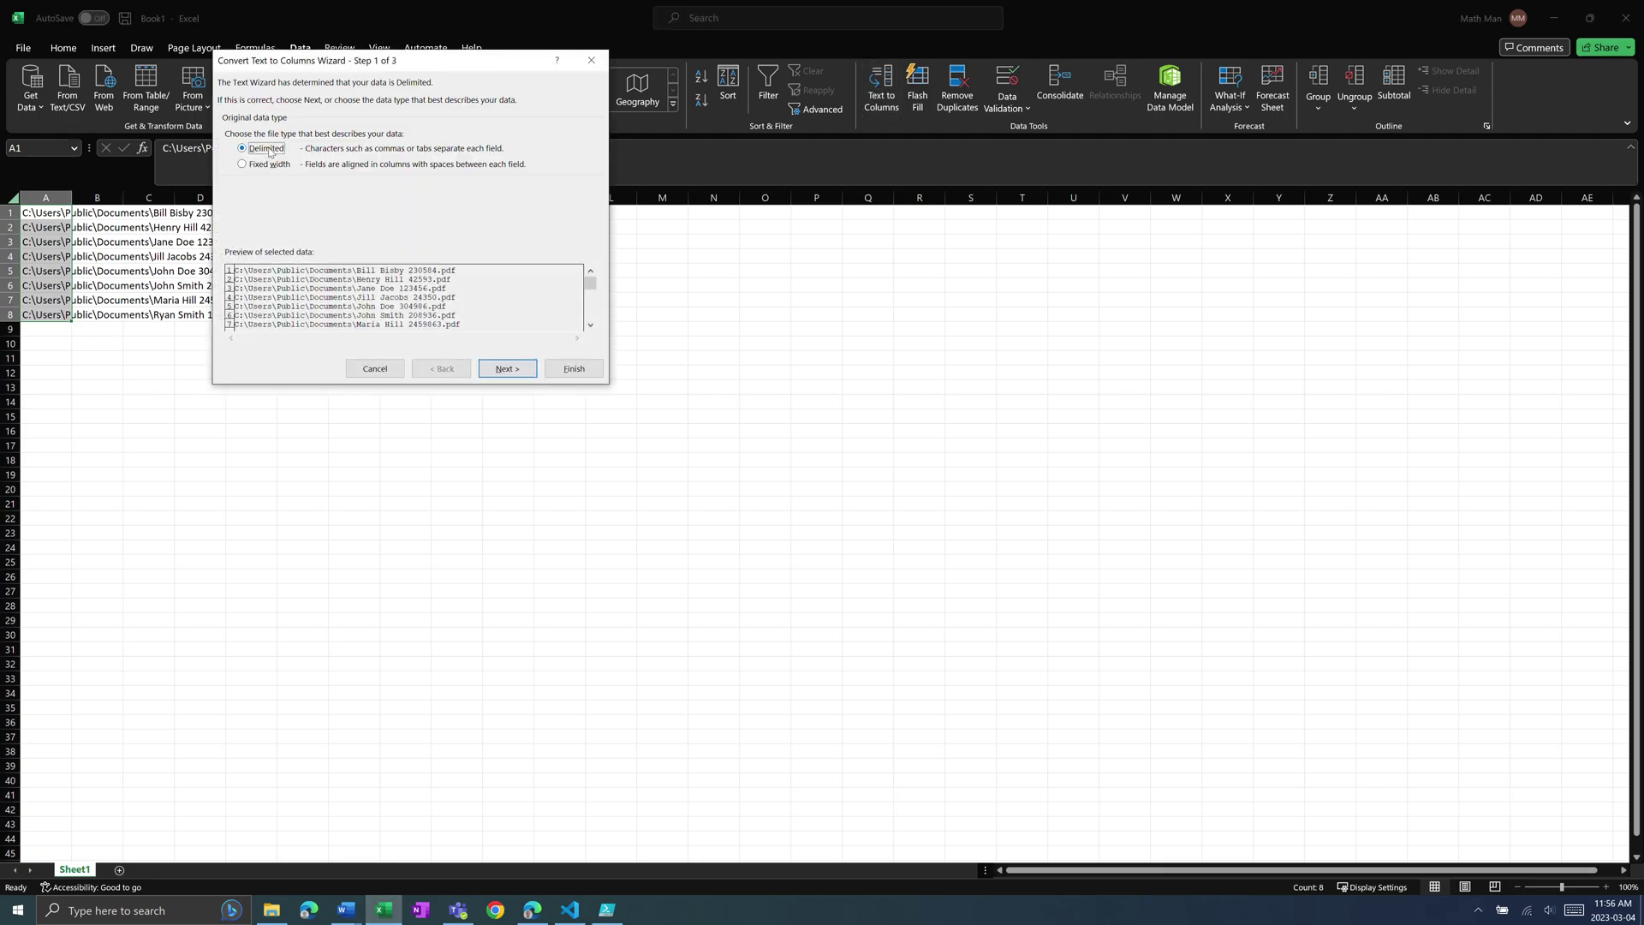
pyautogui.click(503, 369)
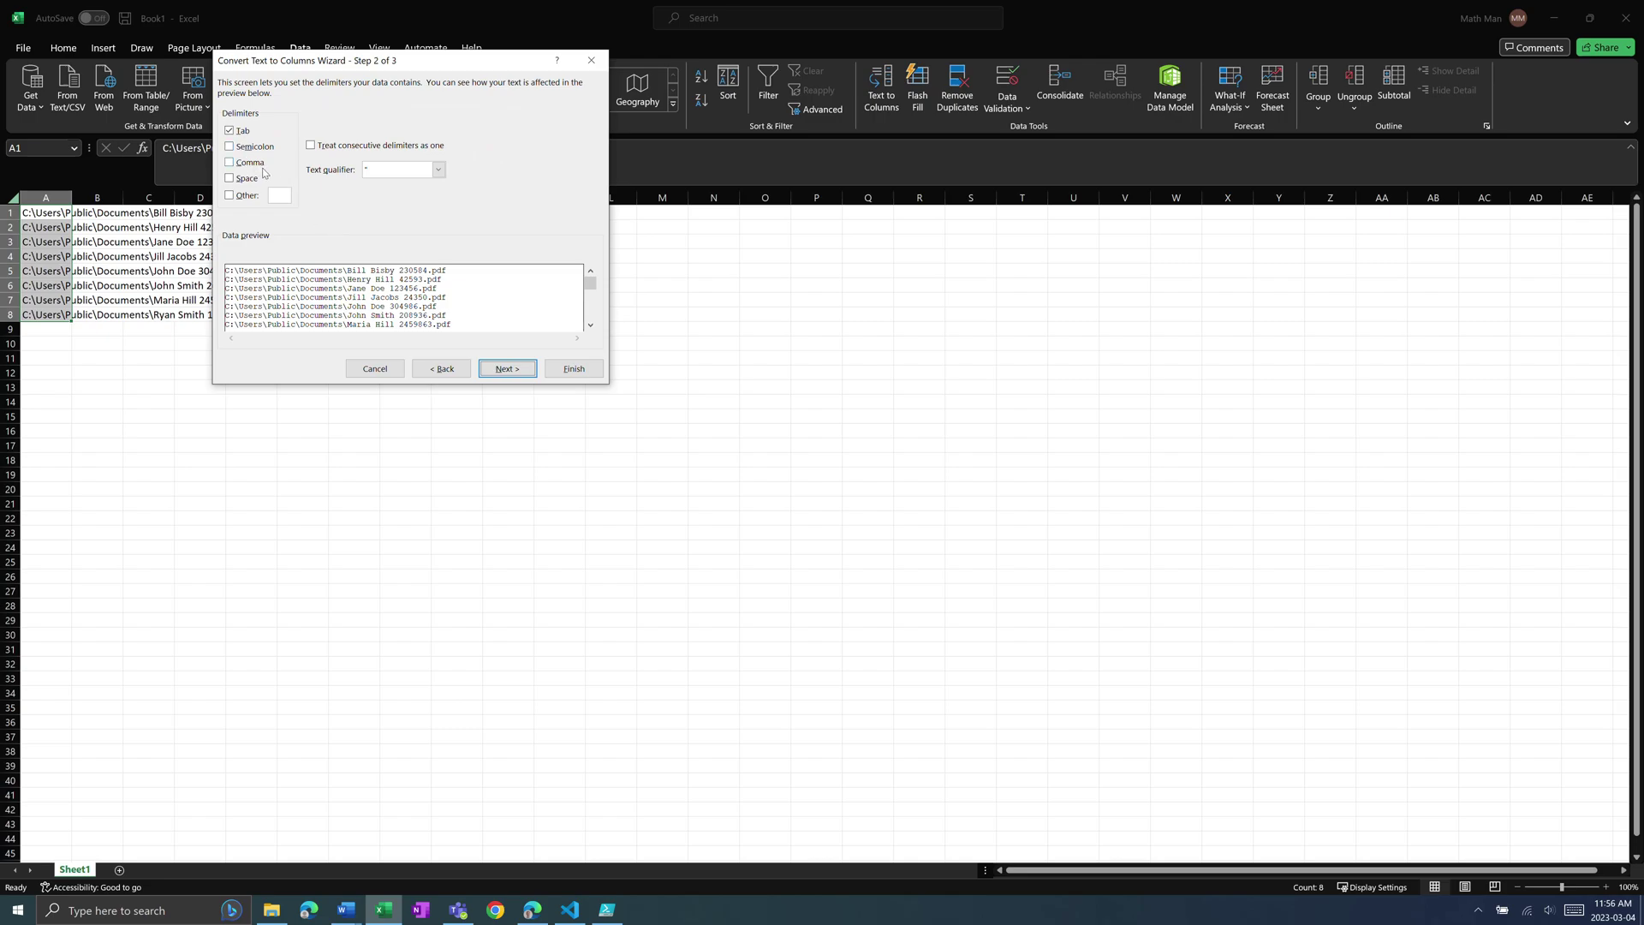
pyautogui.click(231, 196)
pyautogui.click(231, 132)
pyautogui.write('\\')
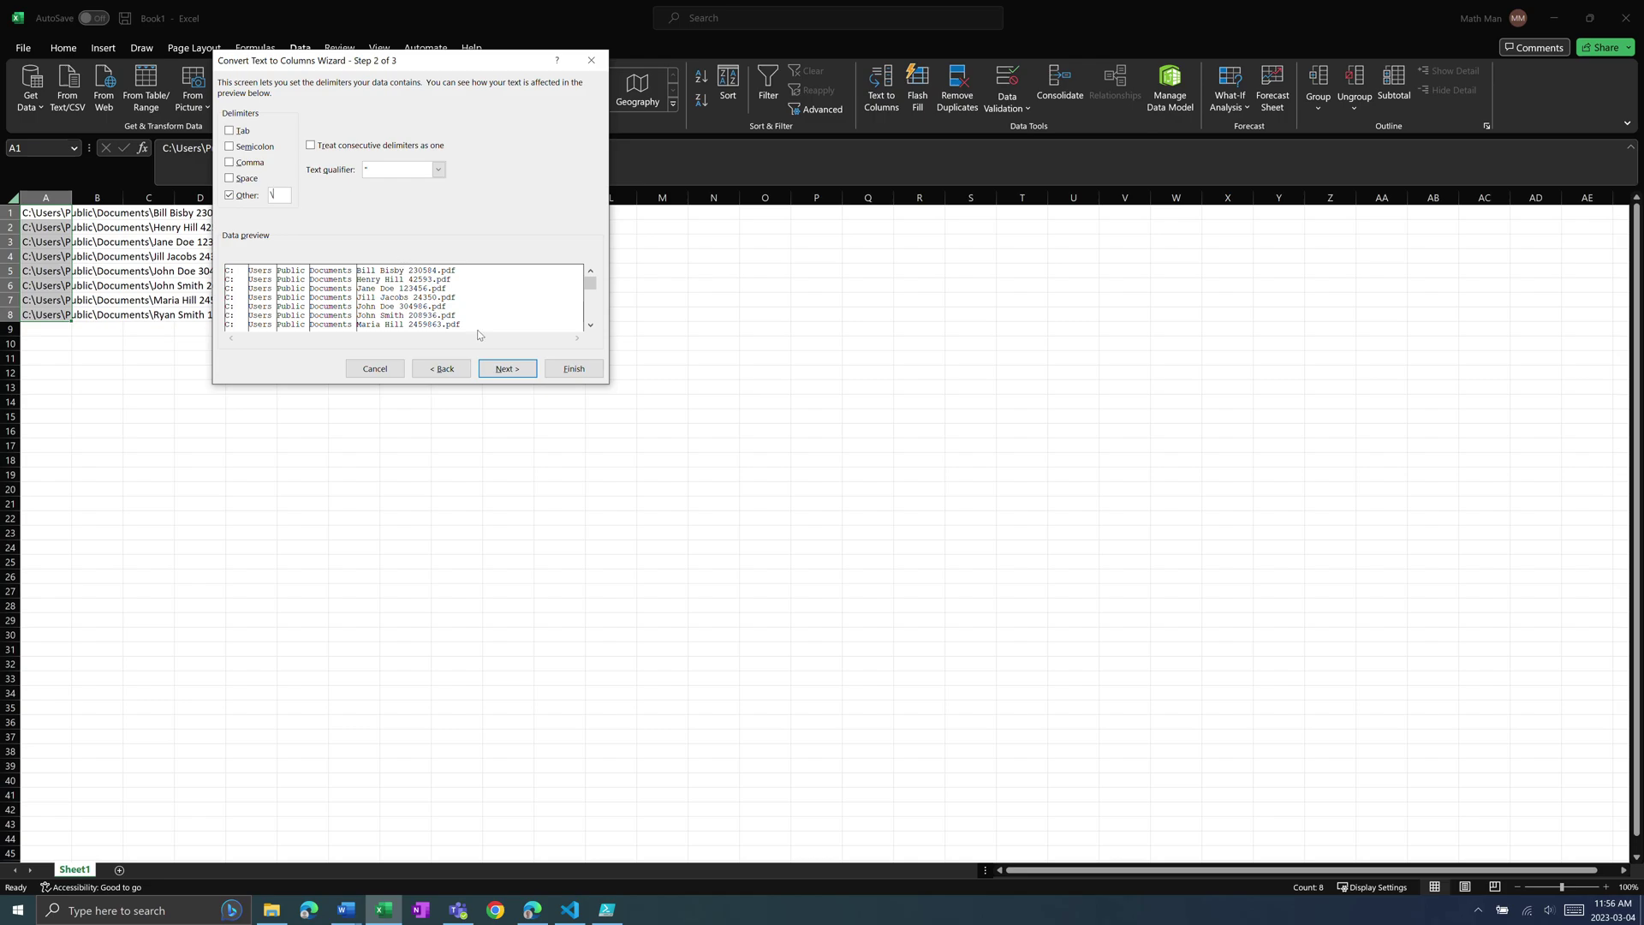
pyautogui.click(505, 369)
pyautogui.click(569, 372)
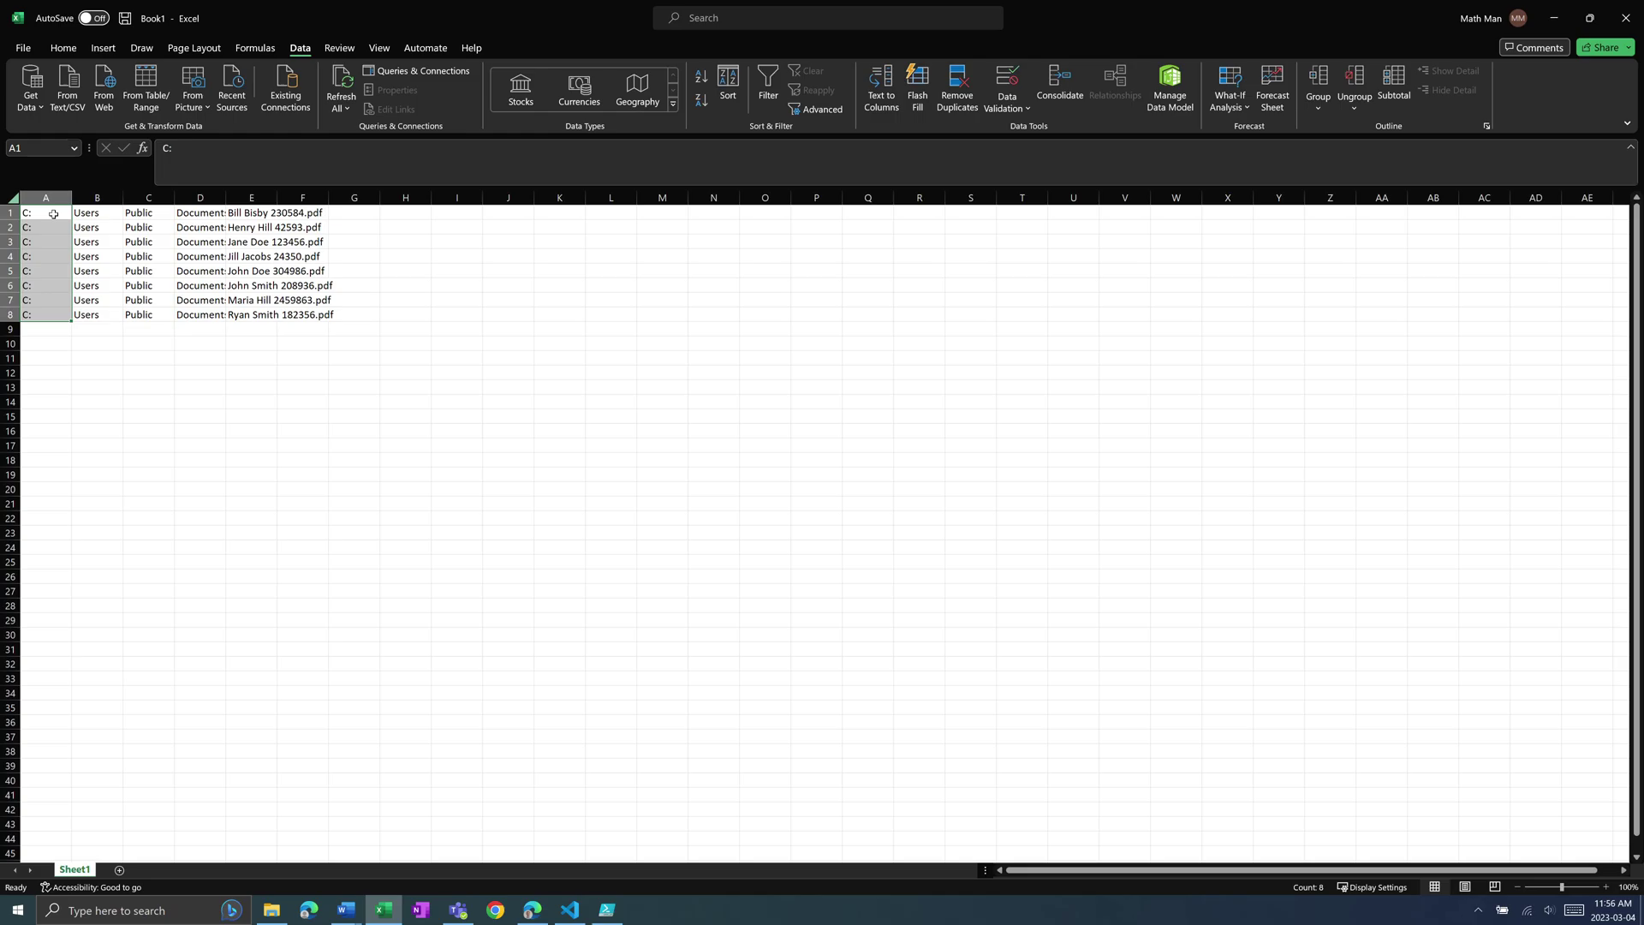
# Step: Delete the drive and folder columns, leaving only the PDF file names in column A
pyautogui.moveTo(52, 197); pyautogui.dragTo(199, 197)
pyautogui.rightClick(196, 201)
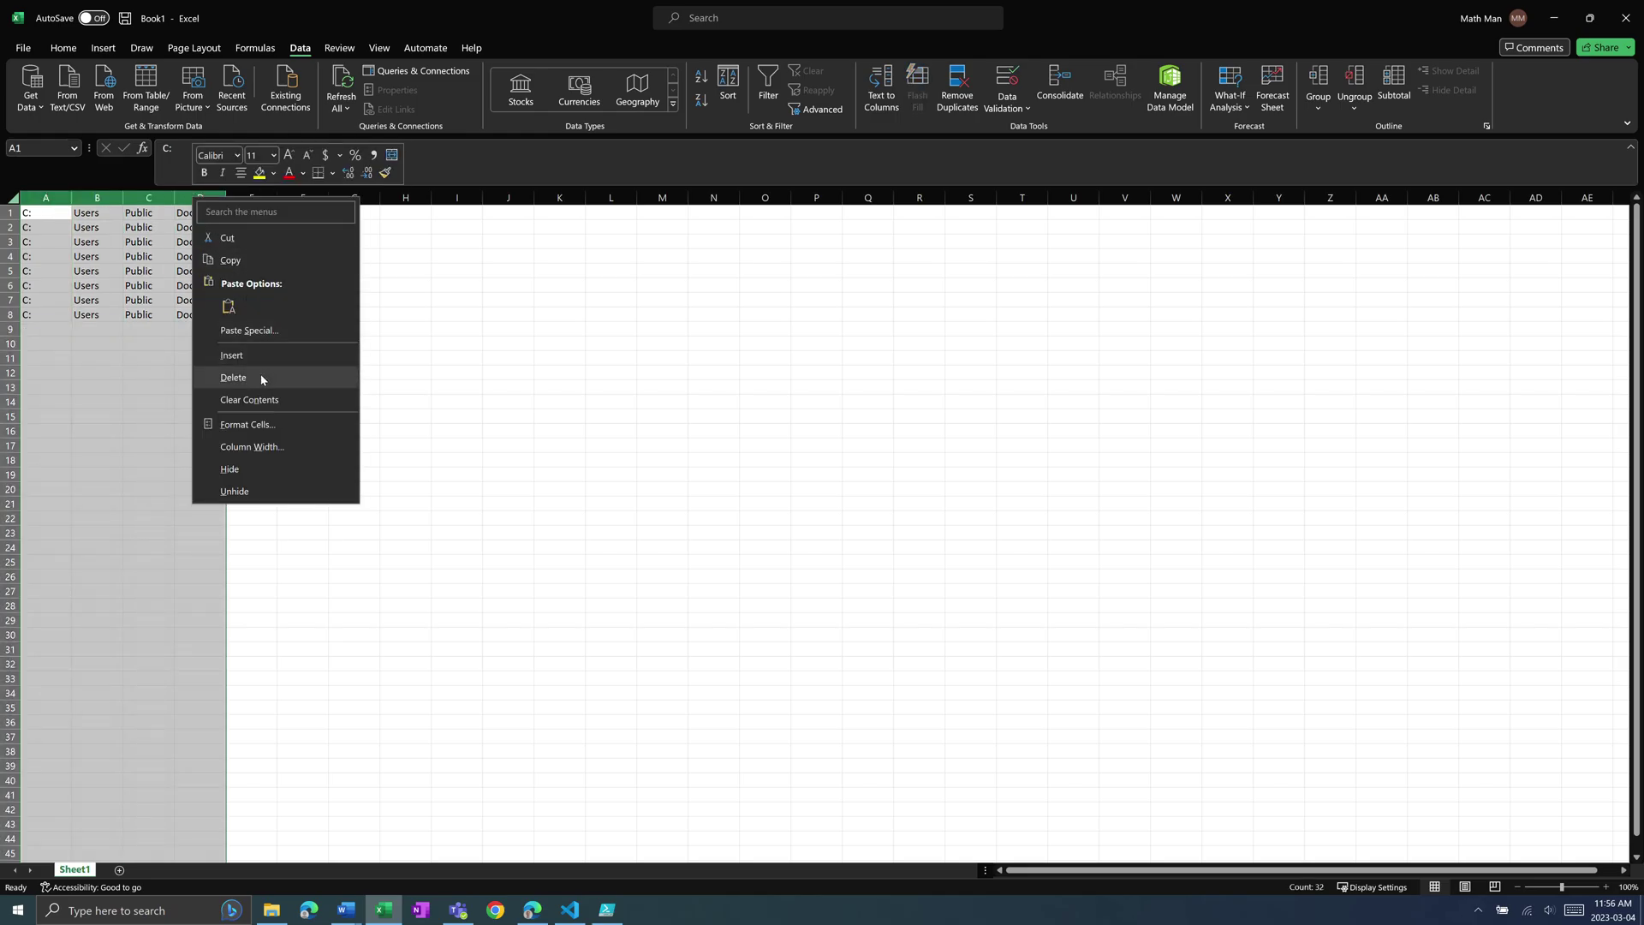
pyautogui.click(262, 377)
pyautogui.click(151, 342)
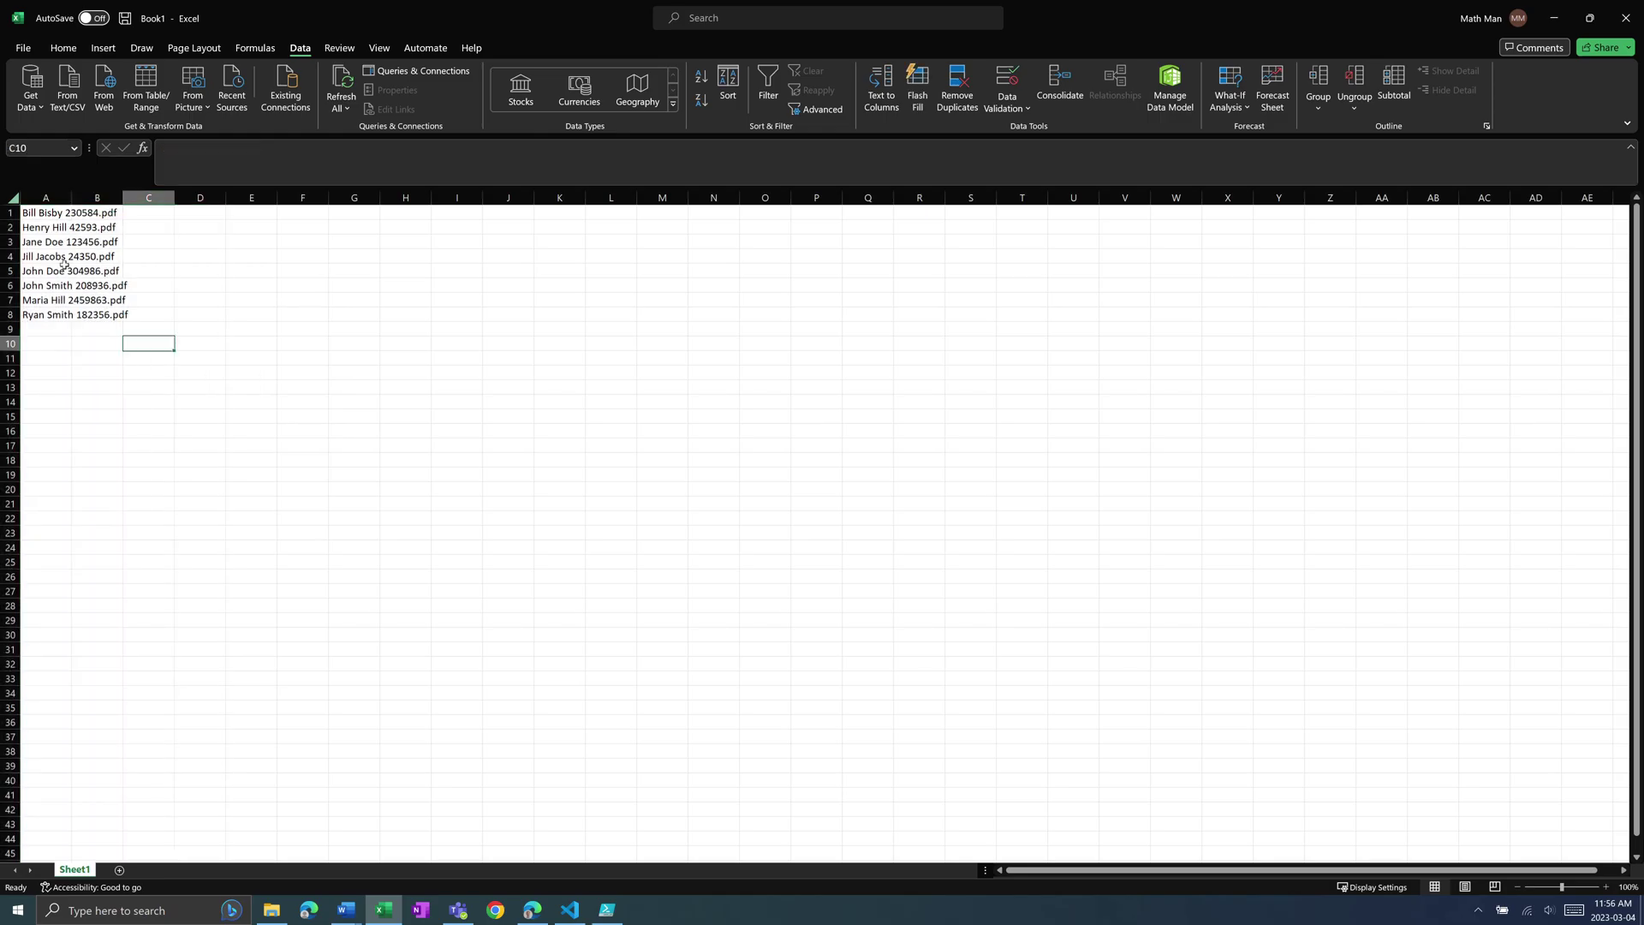
pyautogui.click(265, 361)
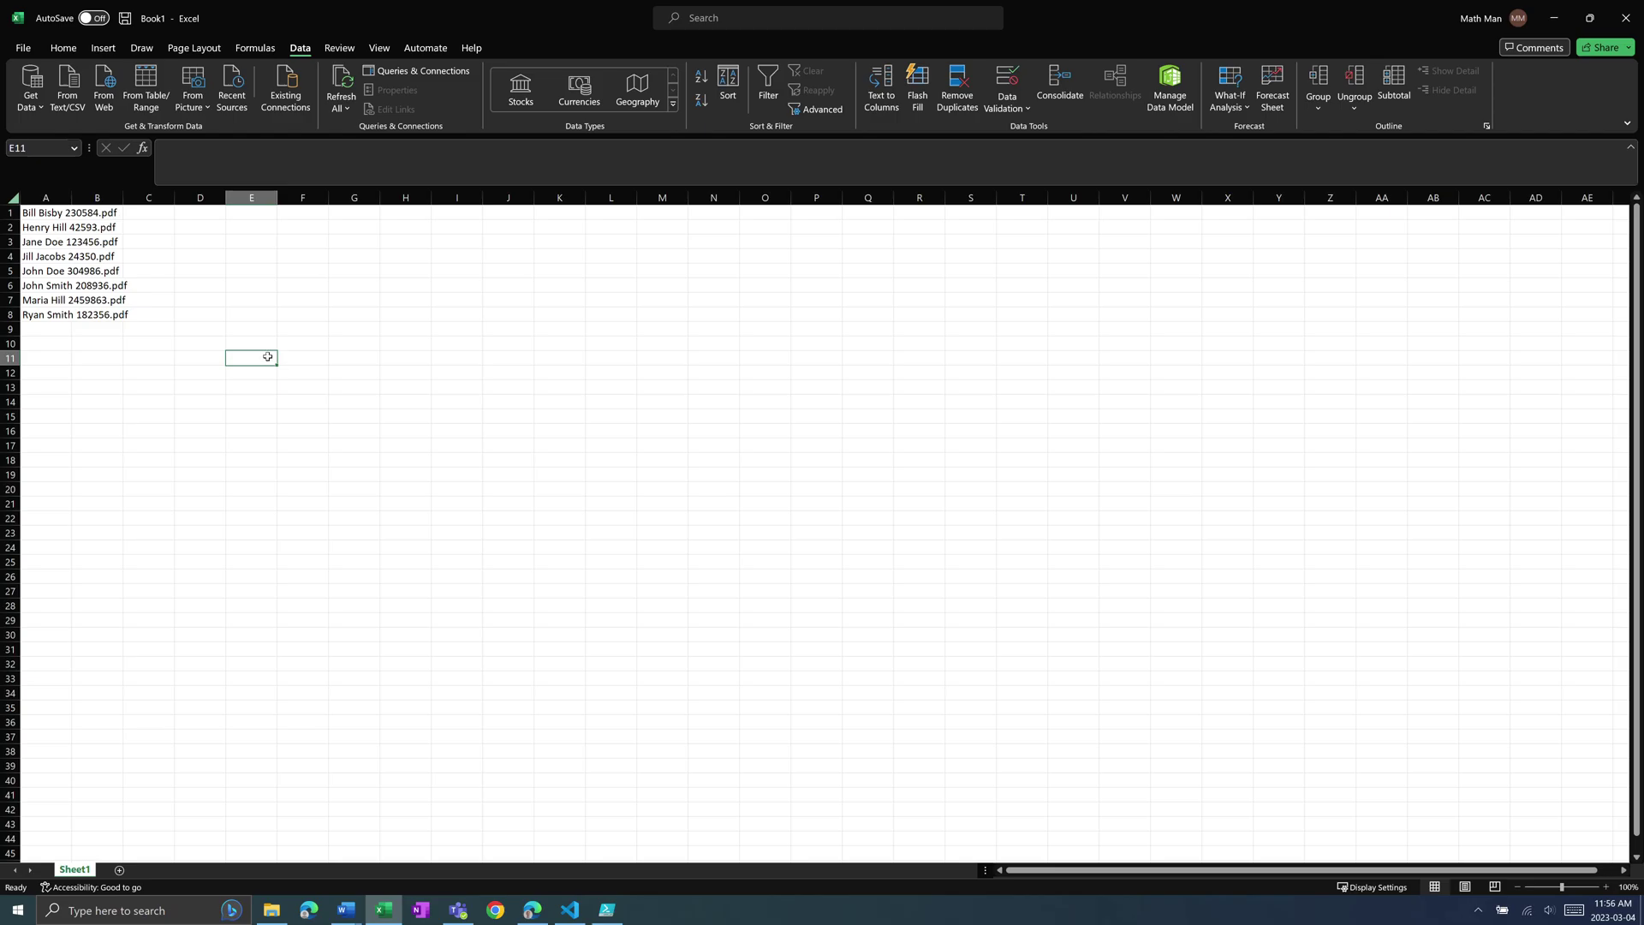
# Step: Remove the .pdf extension from all eight names using Find and Replace
pyautogui.hotkey('ctrl', 'h')
pyautogui.write('.pdf')
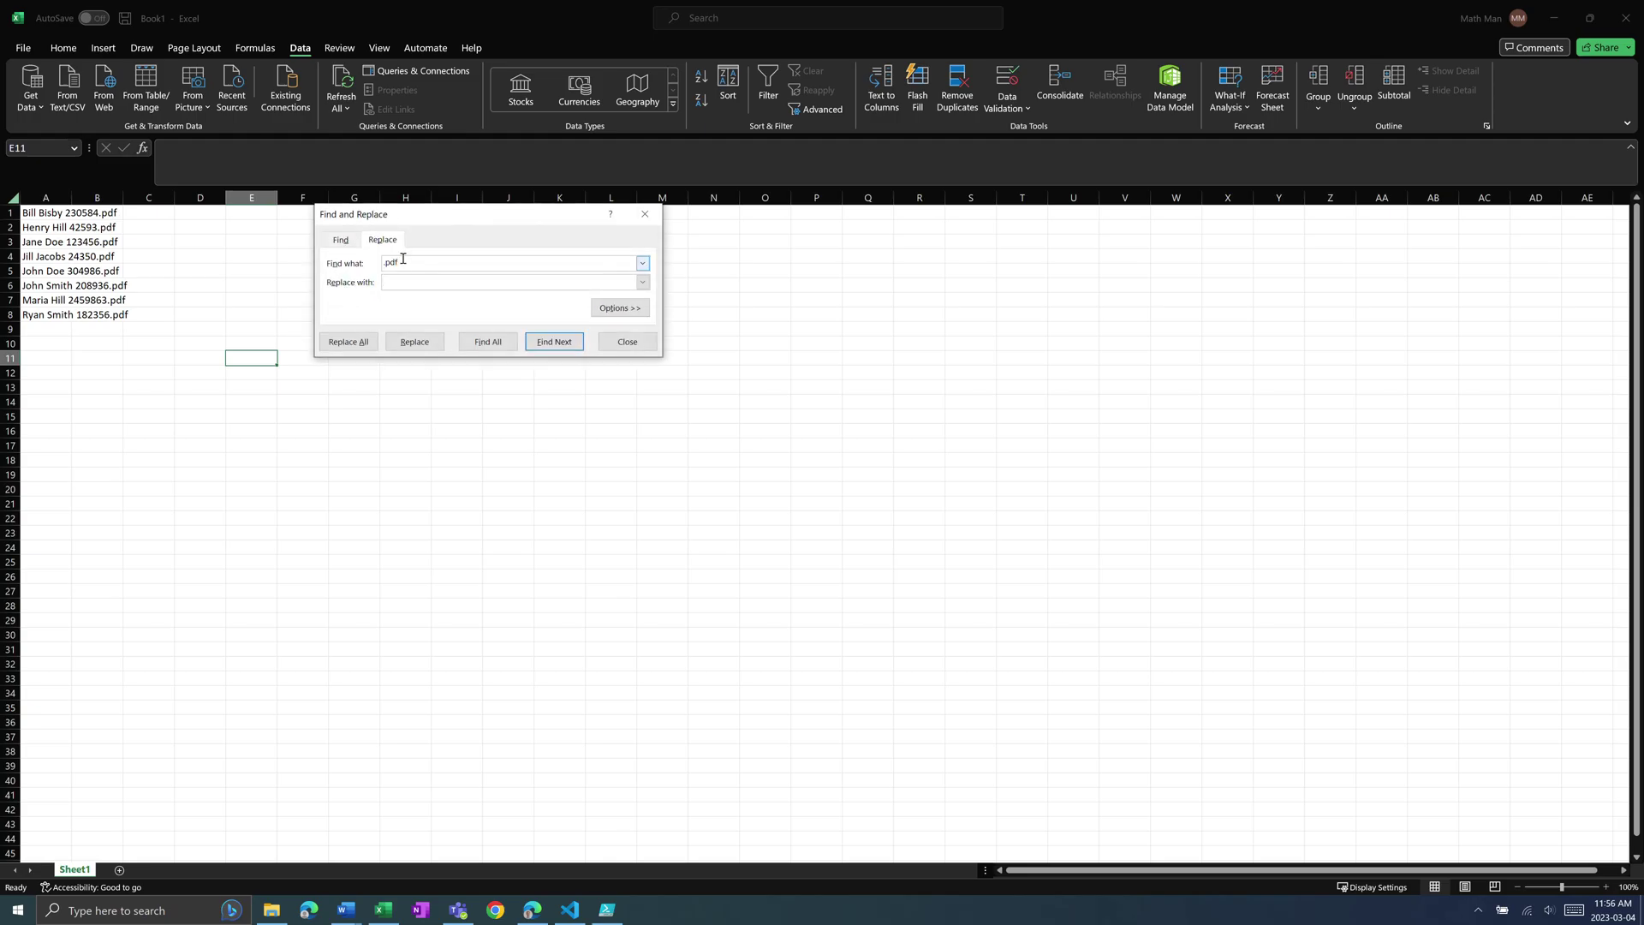
pyautogui.moveTo(401, 260); pyautogui.dragTo(382, 261)
pyautogui.click(418, 264)
pyautogui.click(367, 343)
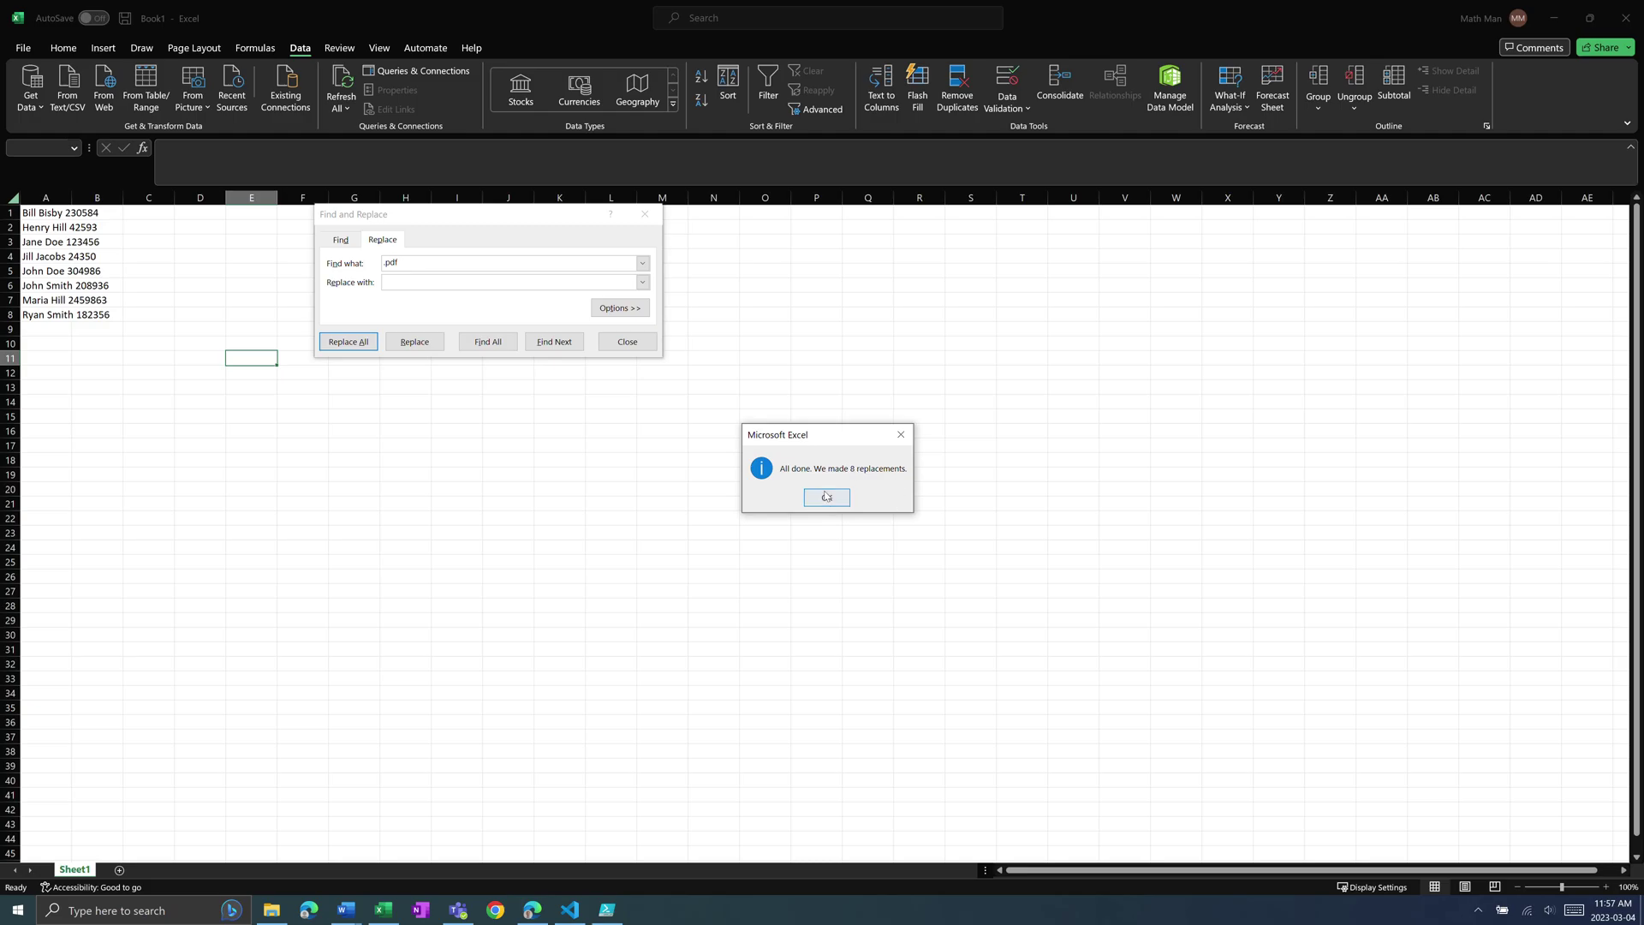
pyautogui.click(826, 498)
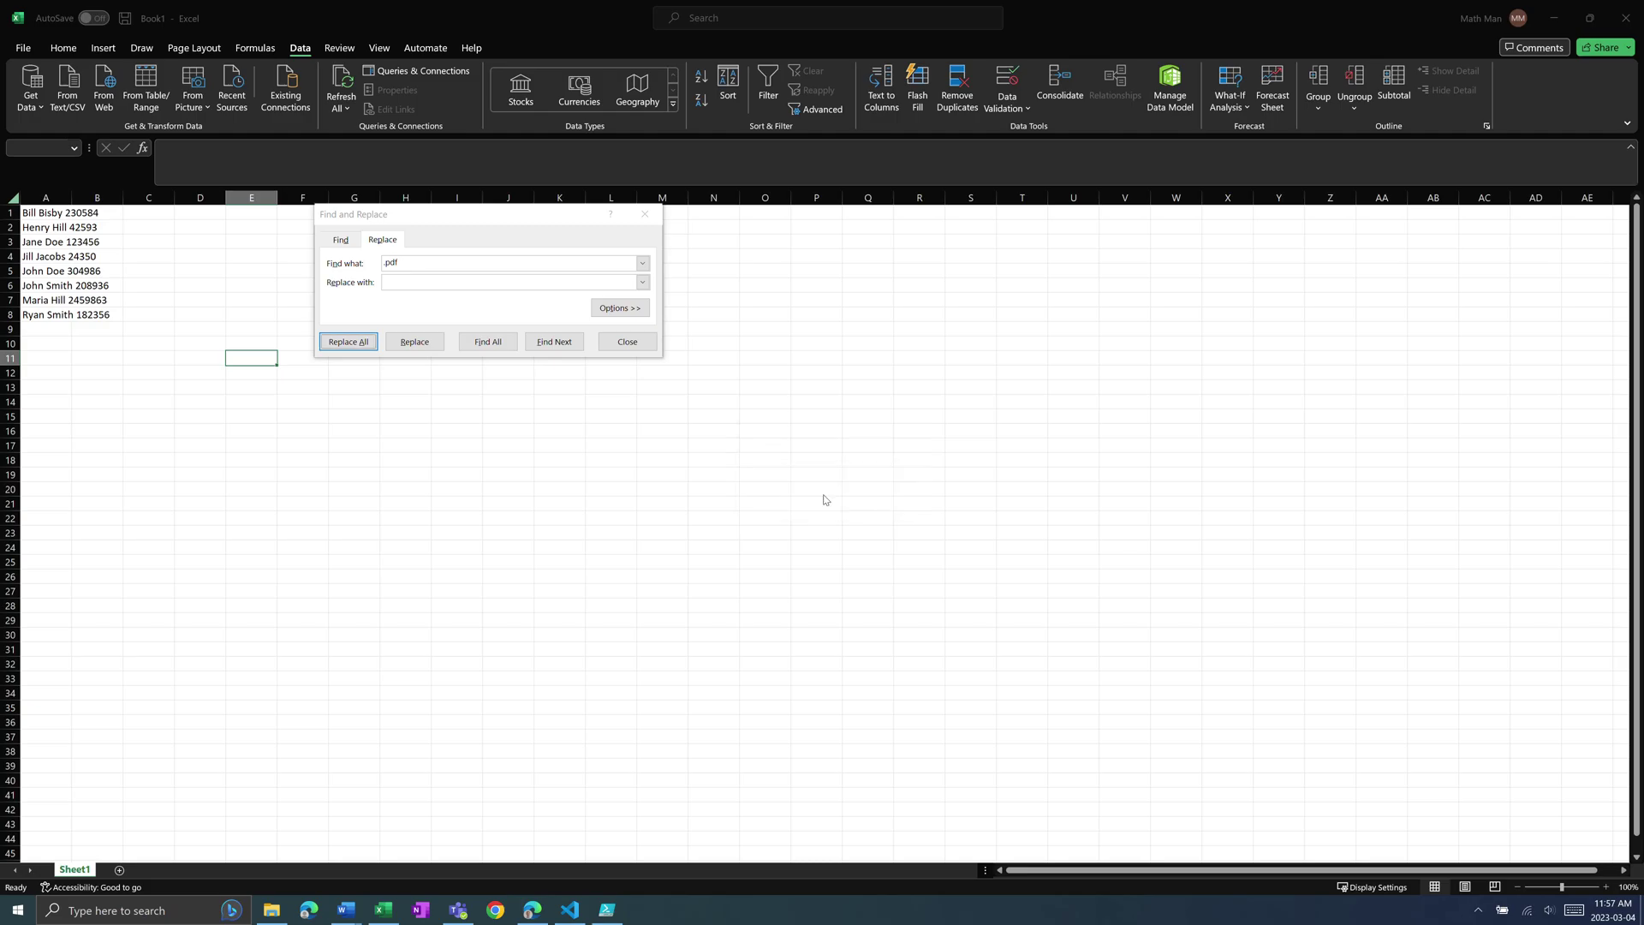
pyautogui.click(629, 342)
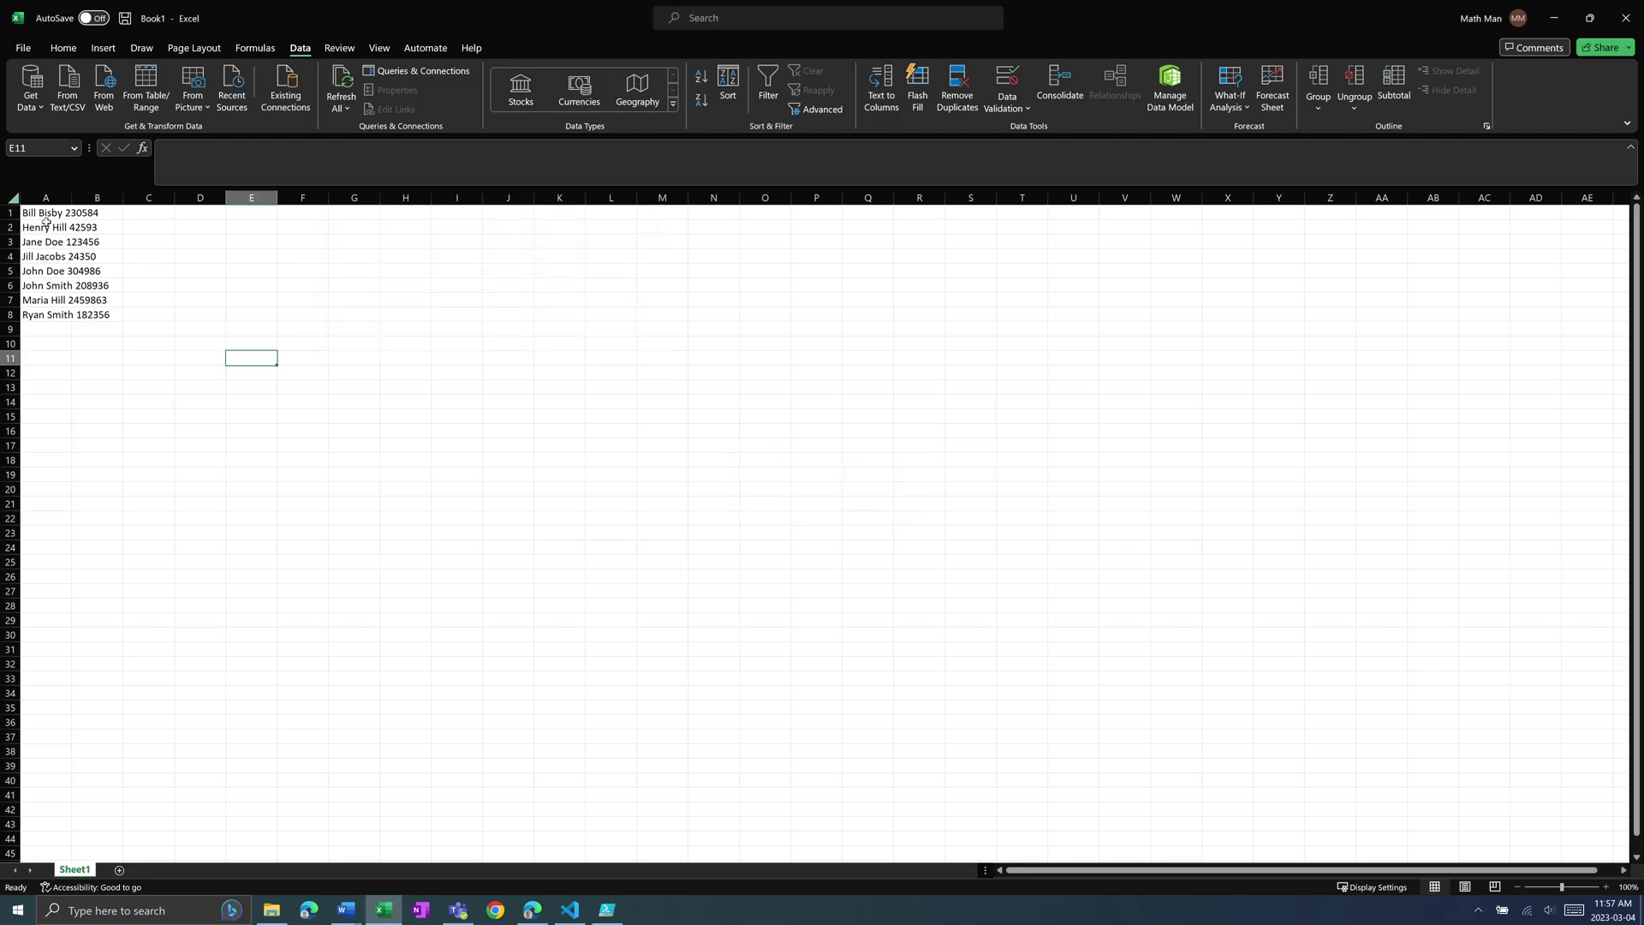
pyautogui.click(285, 345)
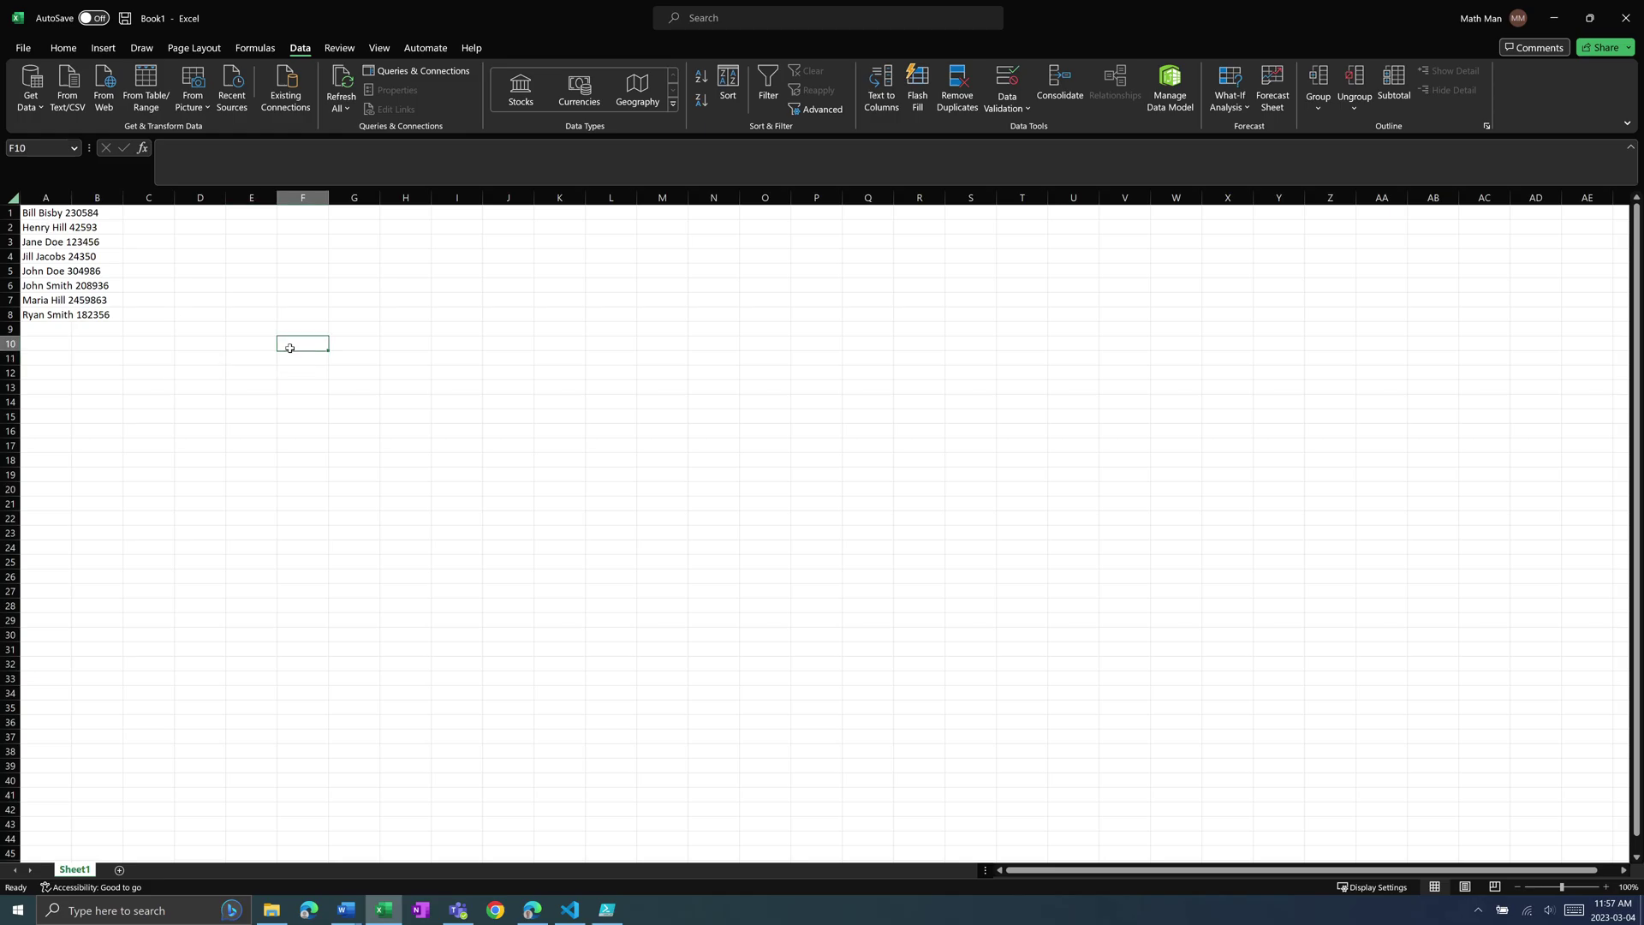
pyautogui.click(201, 318)
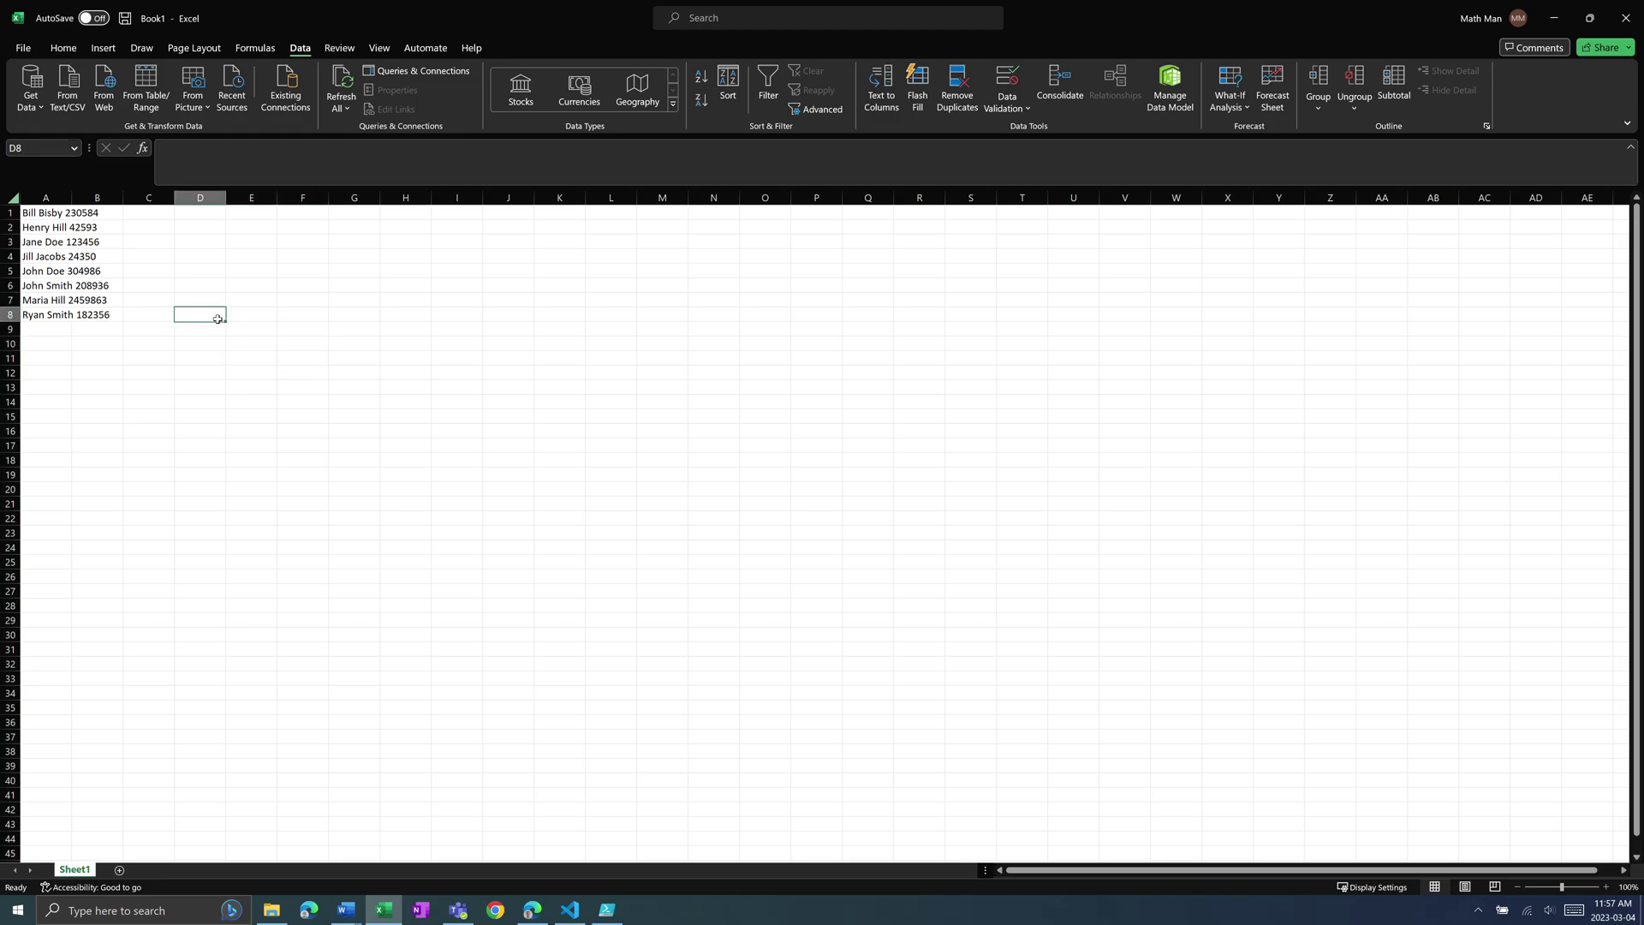
pyautogui.click(303, 376)
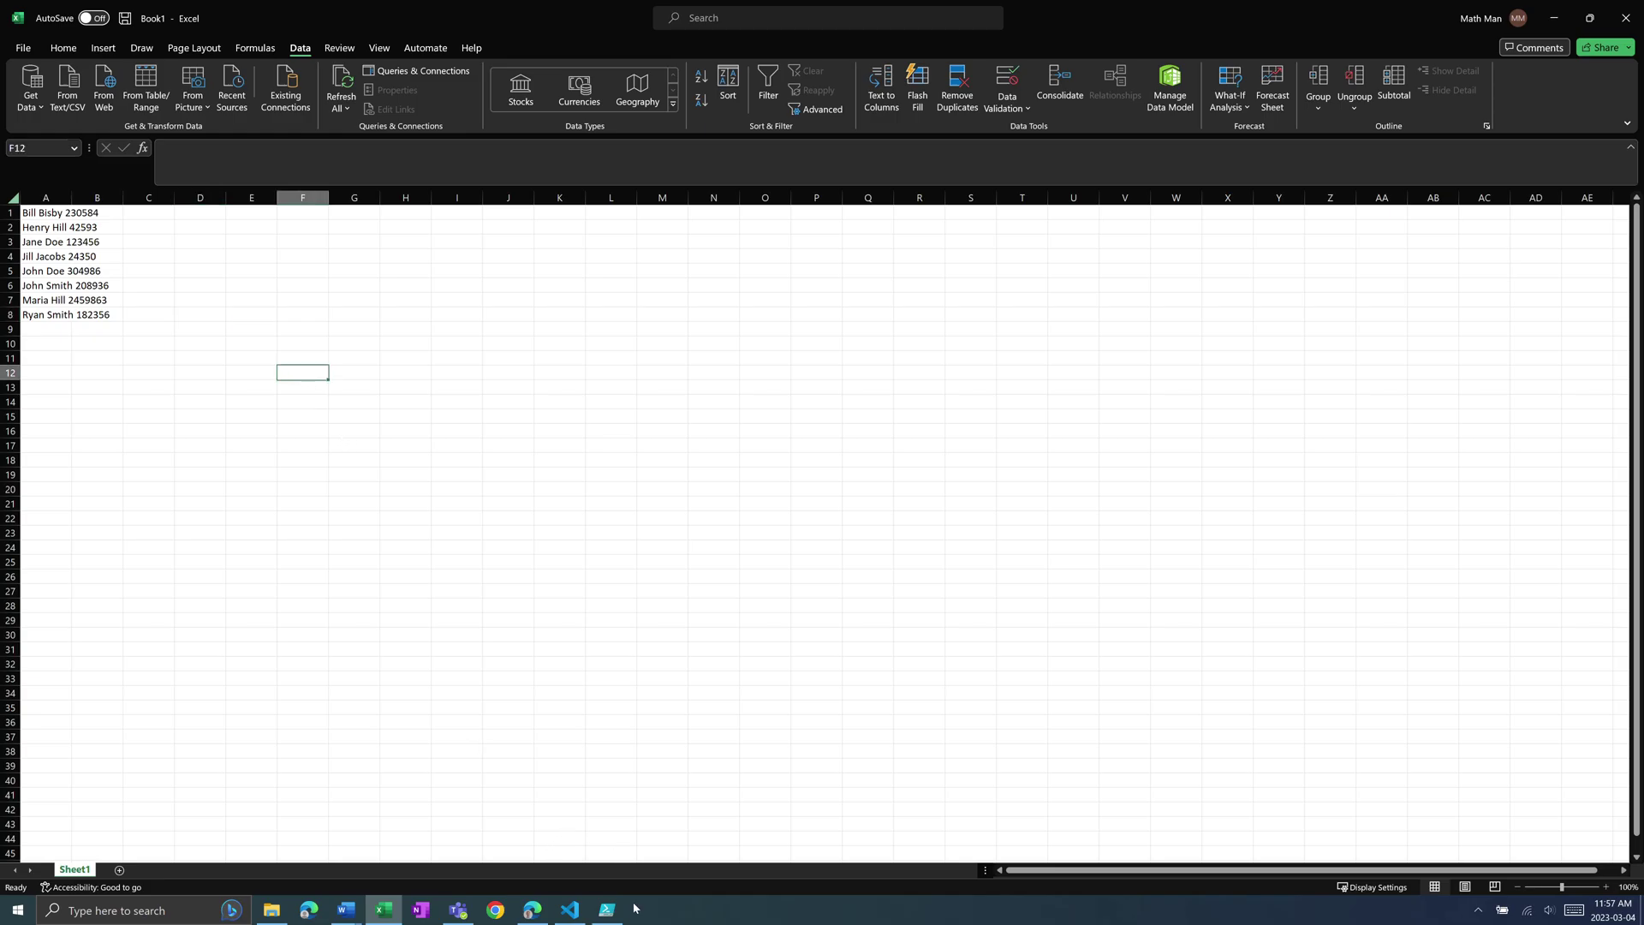
# Step: Review the Get-ChildItem | Select BaseName | Export-CSV script line and run it
pyautogui.click(620, 913)
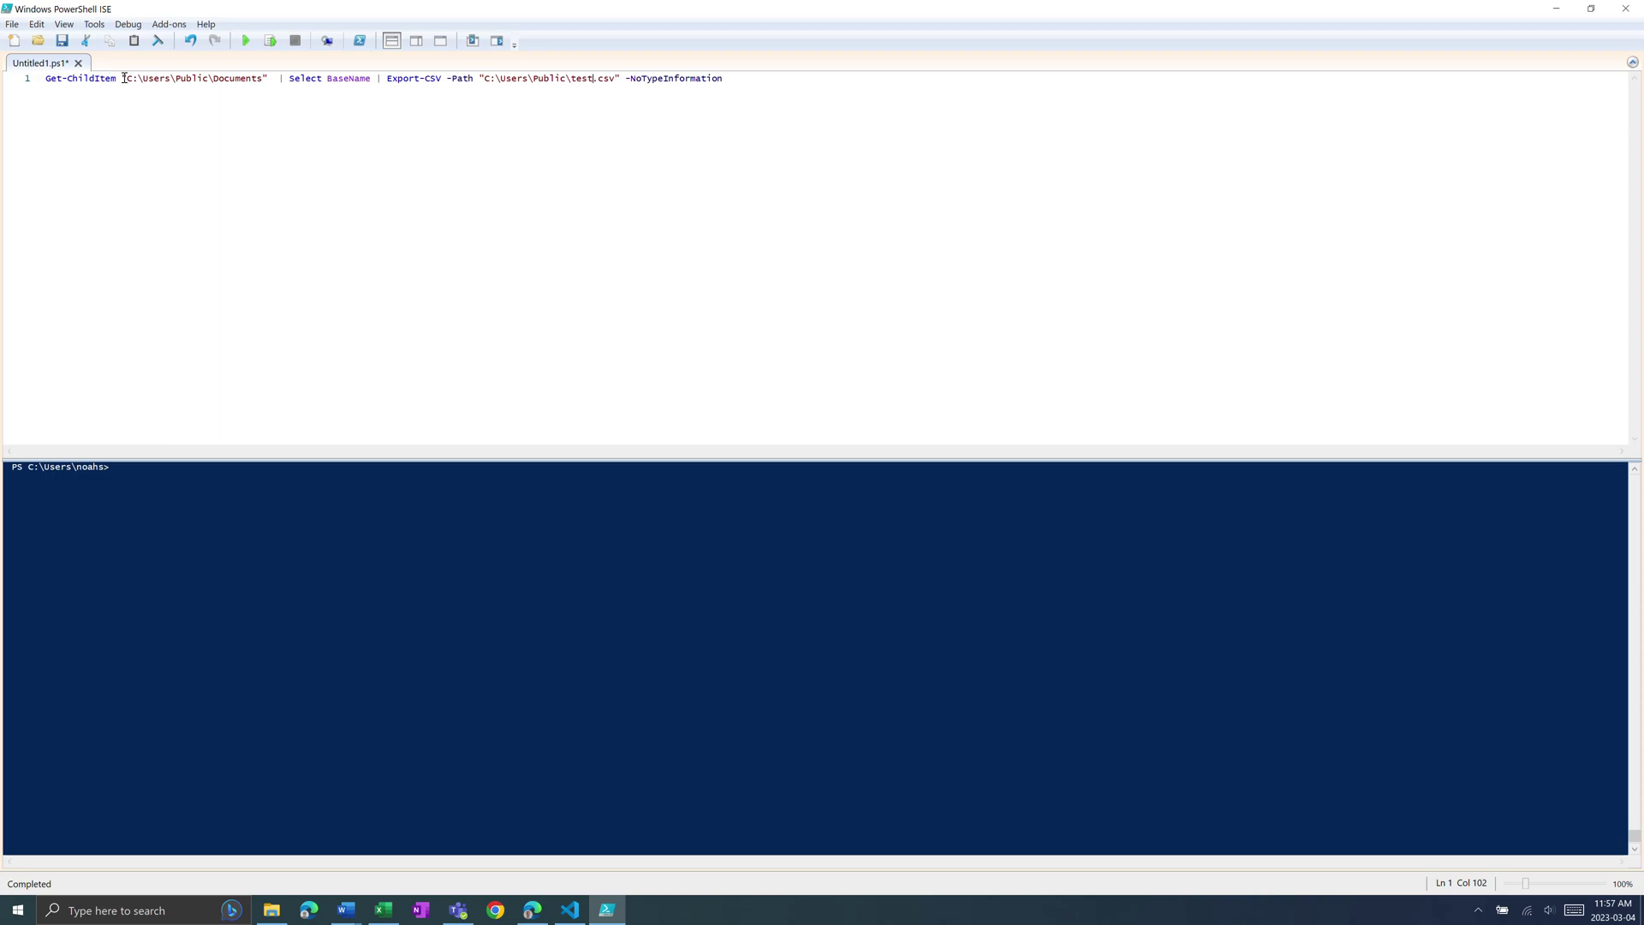
pyautogui.moveTo(123, 78); pyautogui.dragTo(270, 80)
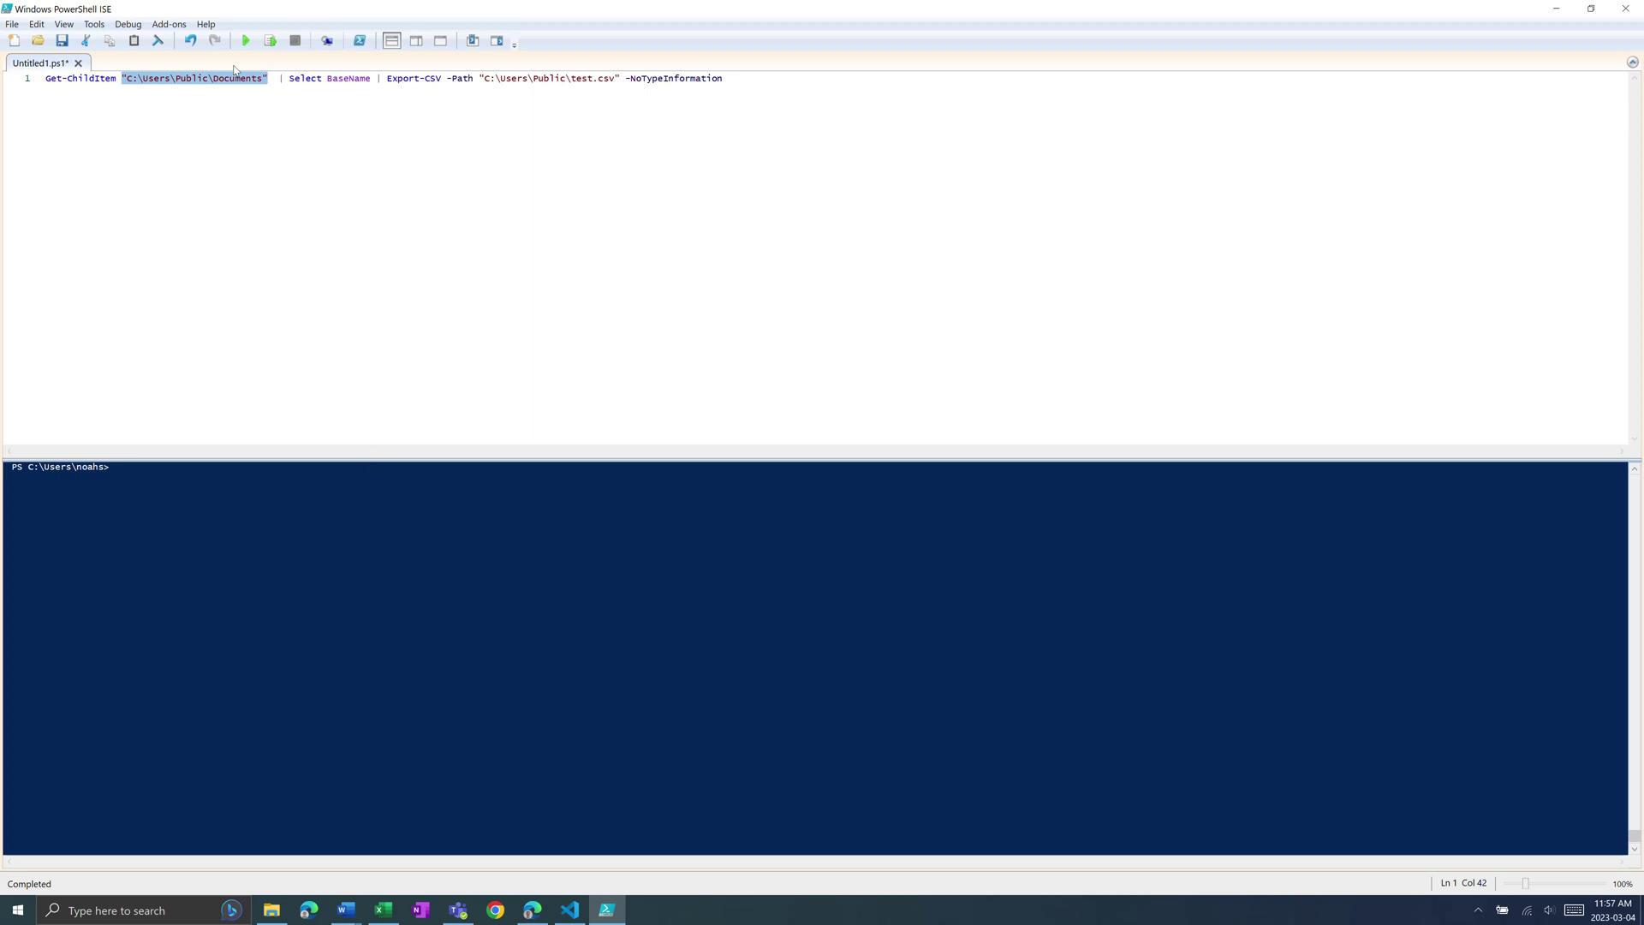
pyautogui.moveTo(289, 79); pyautogui.dragTo(371, 79)
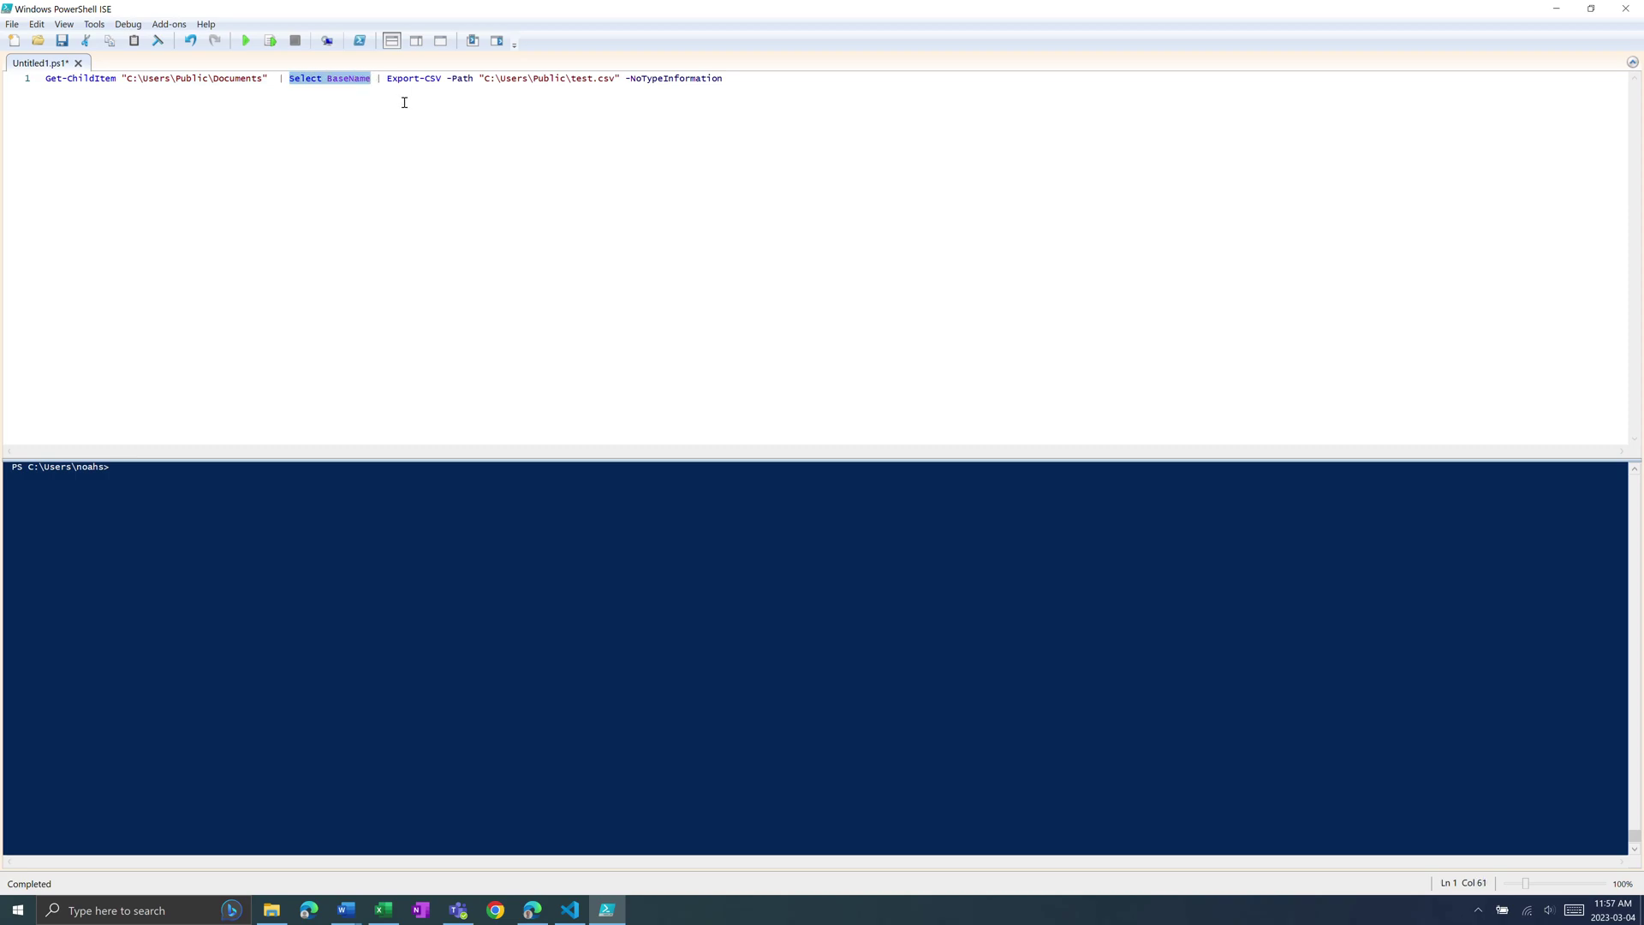
pyautogui.moveTo(386, 78); pyautogui.dragTo(624, 78)
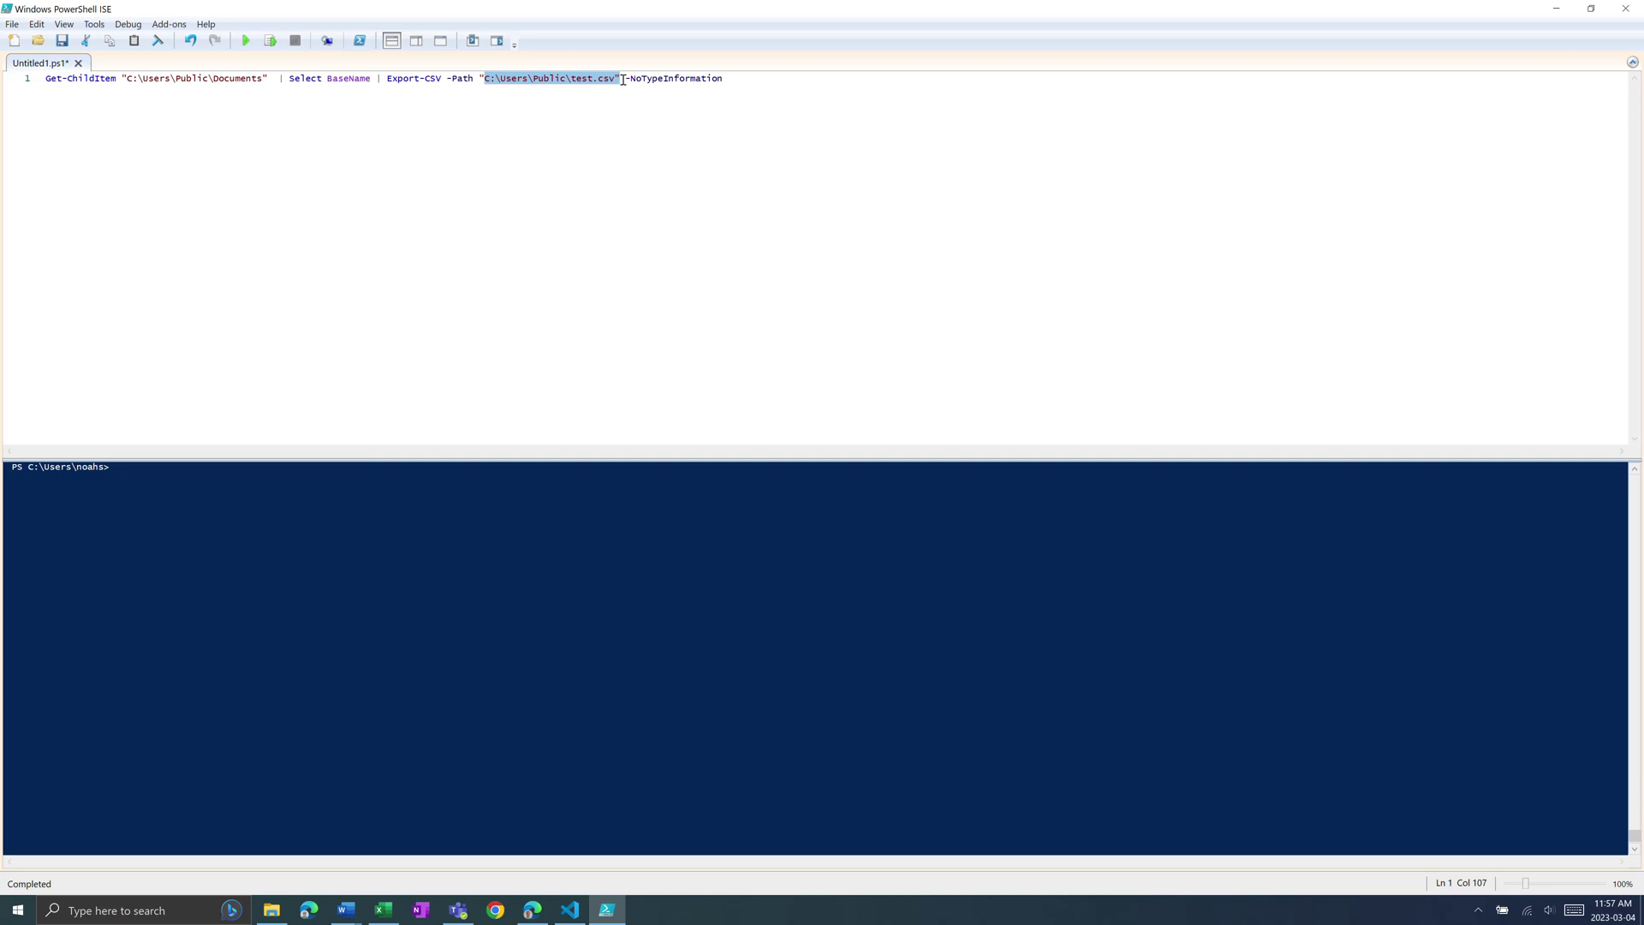
pyautogui.click(679, 87)
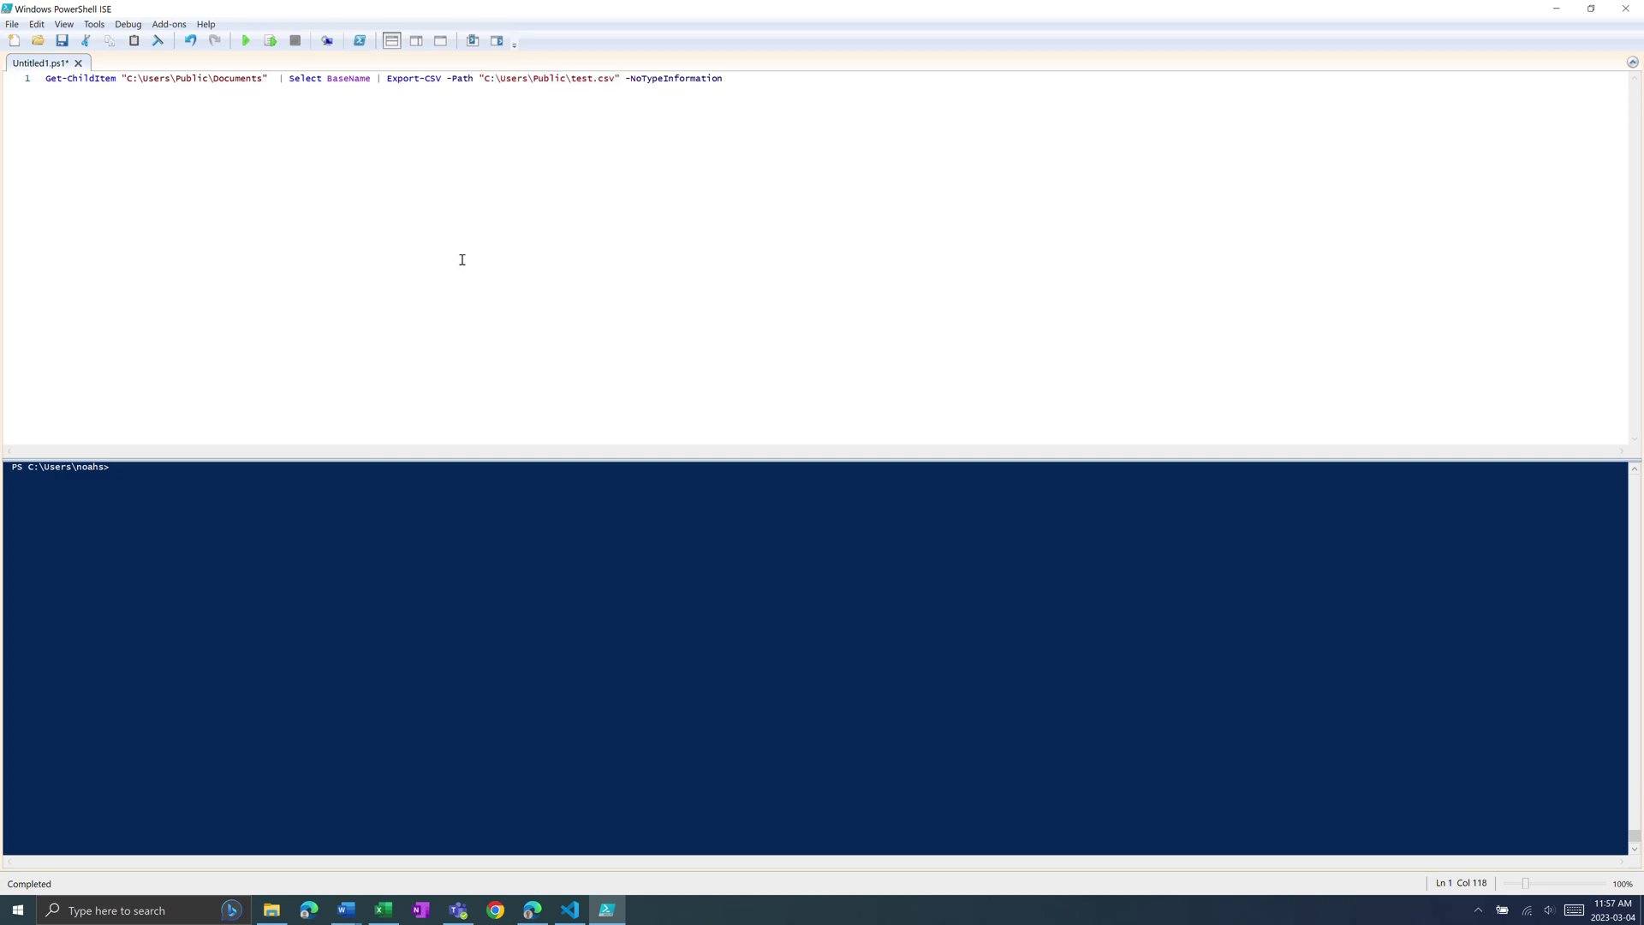
pyautogui.click(434, 136)
pyautogui.click(264, 41)
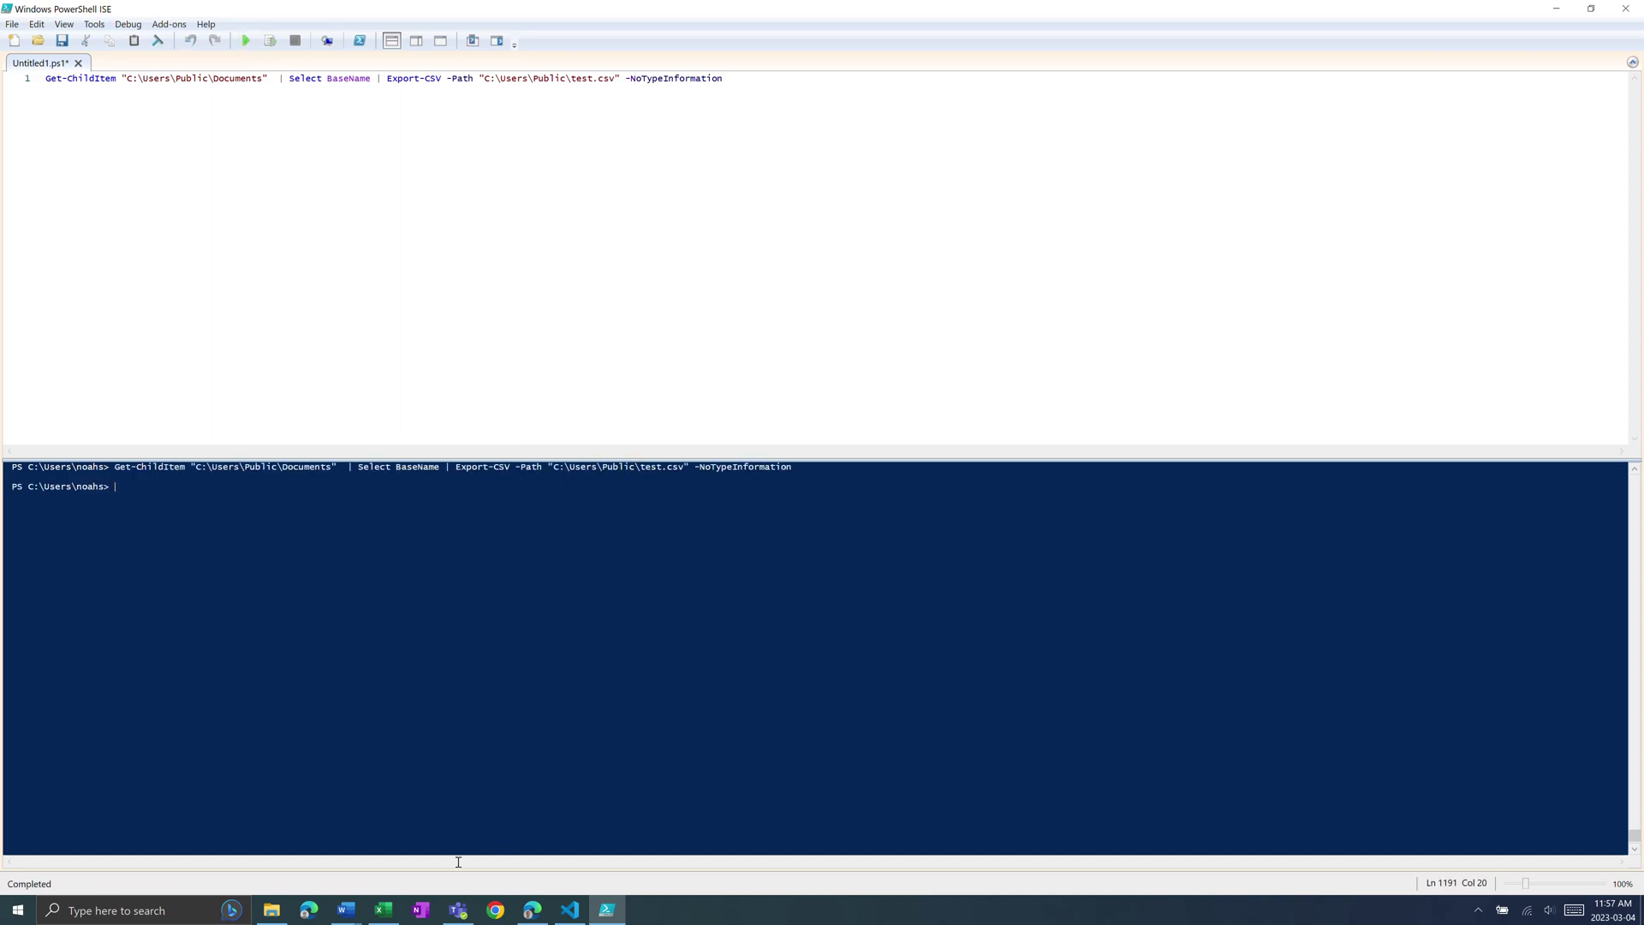
# Step: Go to C:\Users\Public in File Explorer and open test.csv in Excel
pyautogui.click(273, 909)
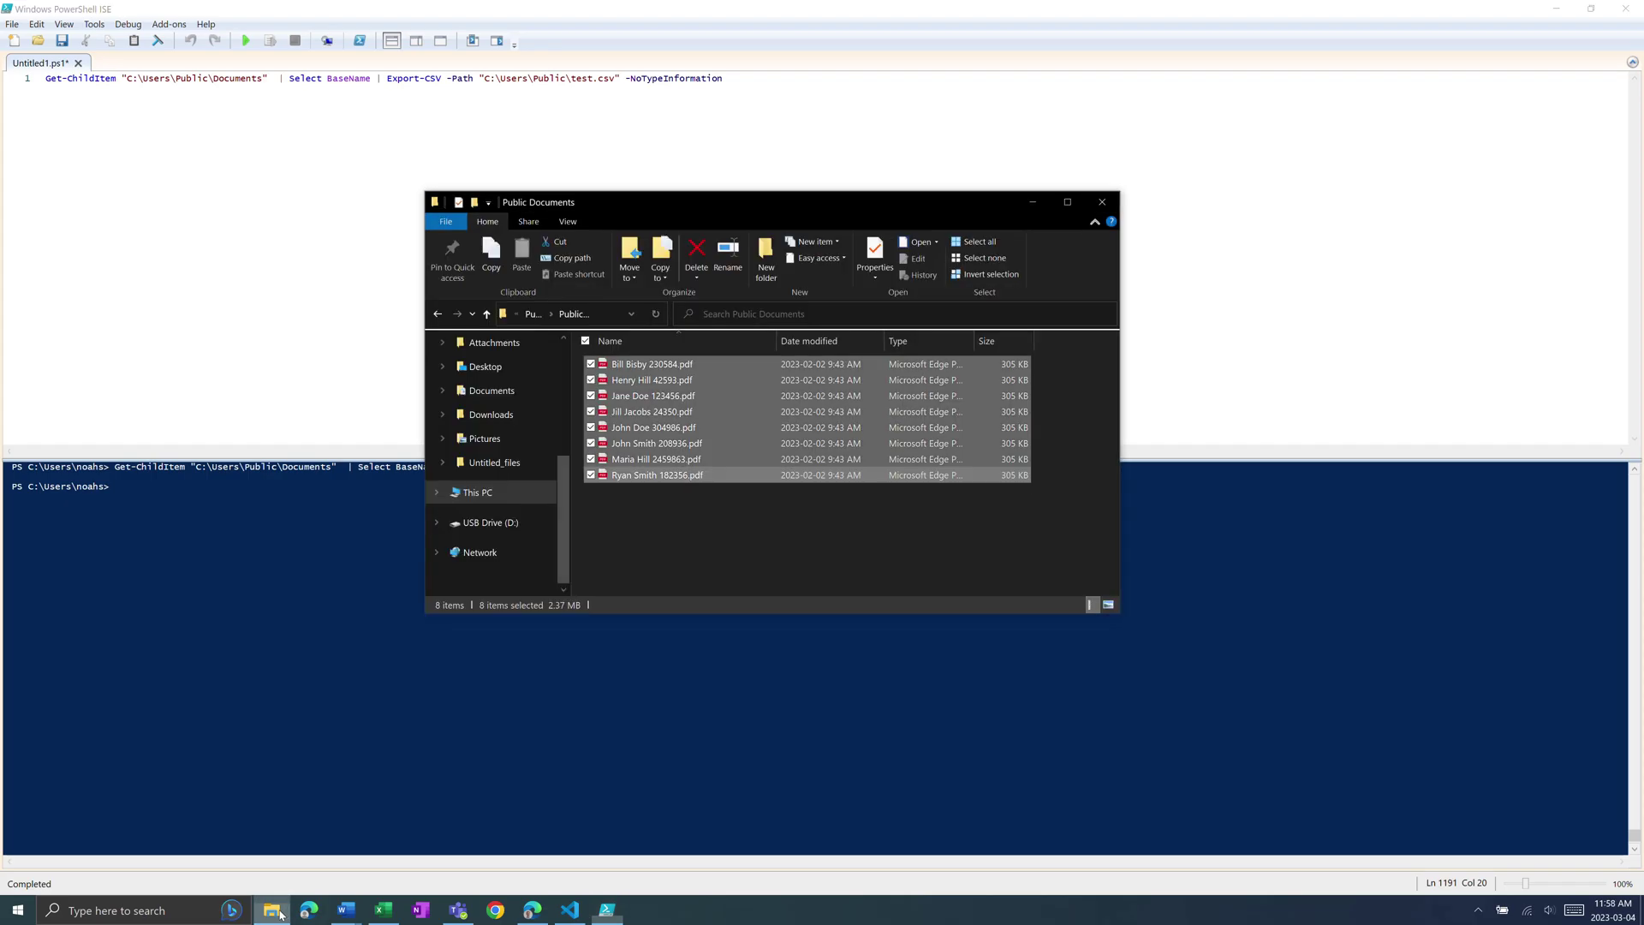
pyautogui.click(611, 318)
pyautogui.click(629, 315)
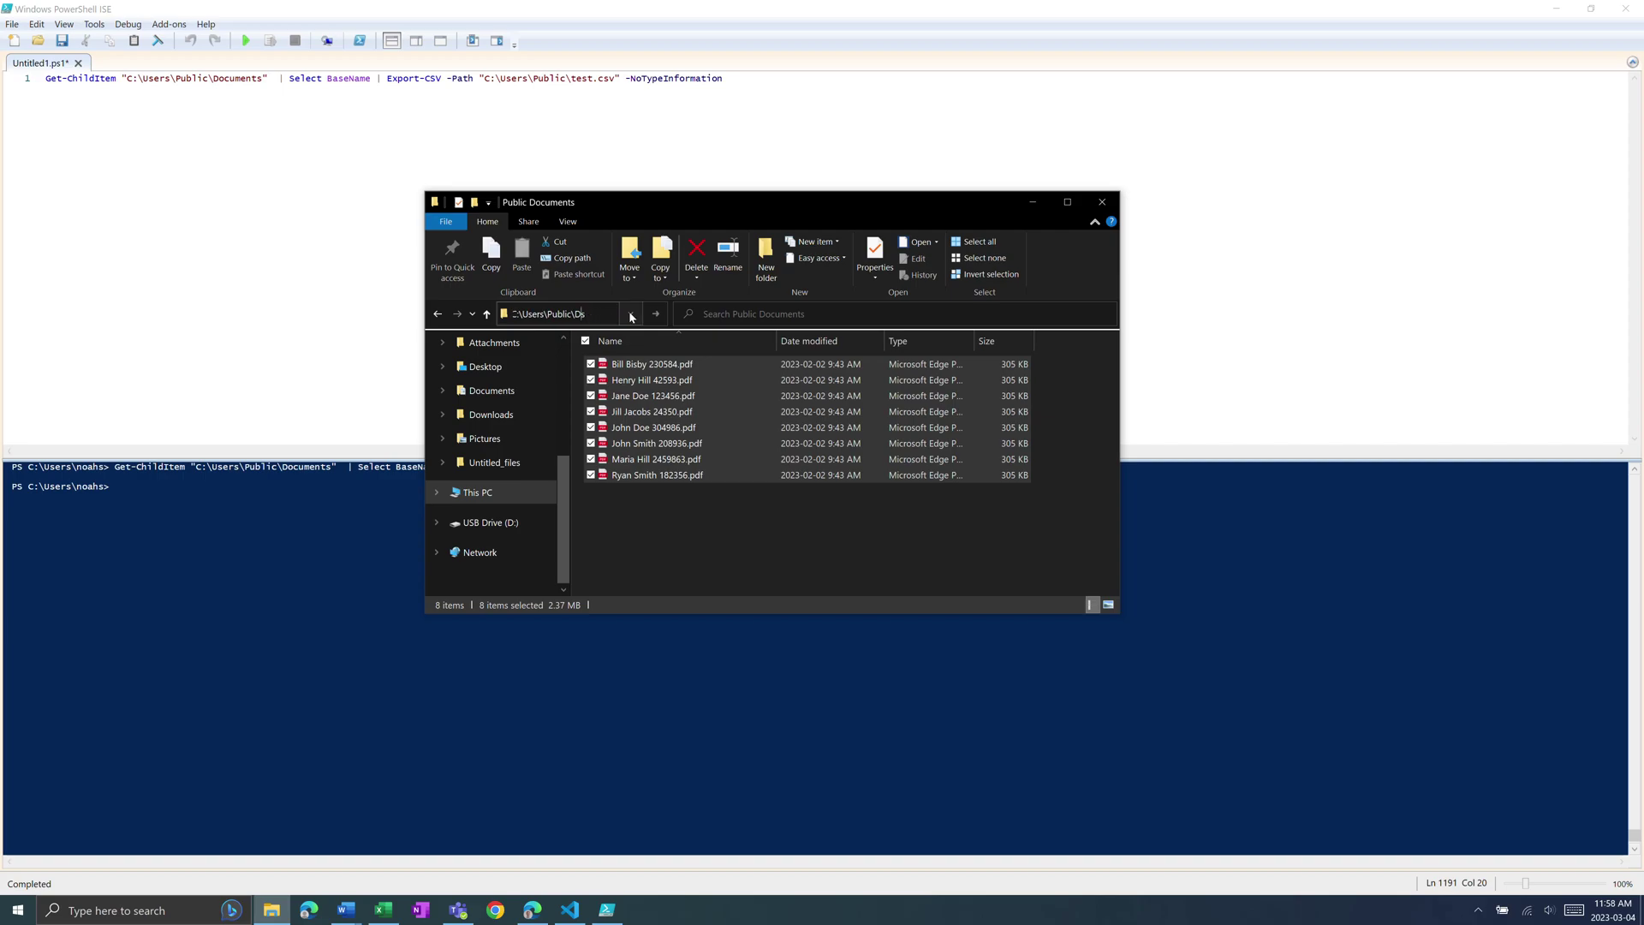
pyautogui.press('BackSpace')
pyautogui.press('BackSpace')
pyautogui.press('Return')
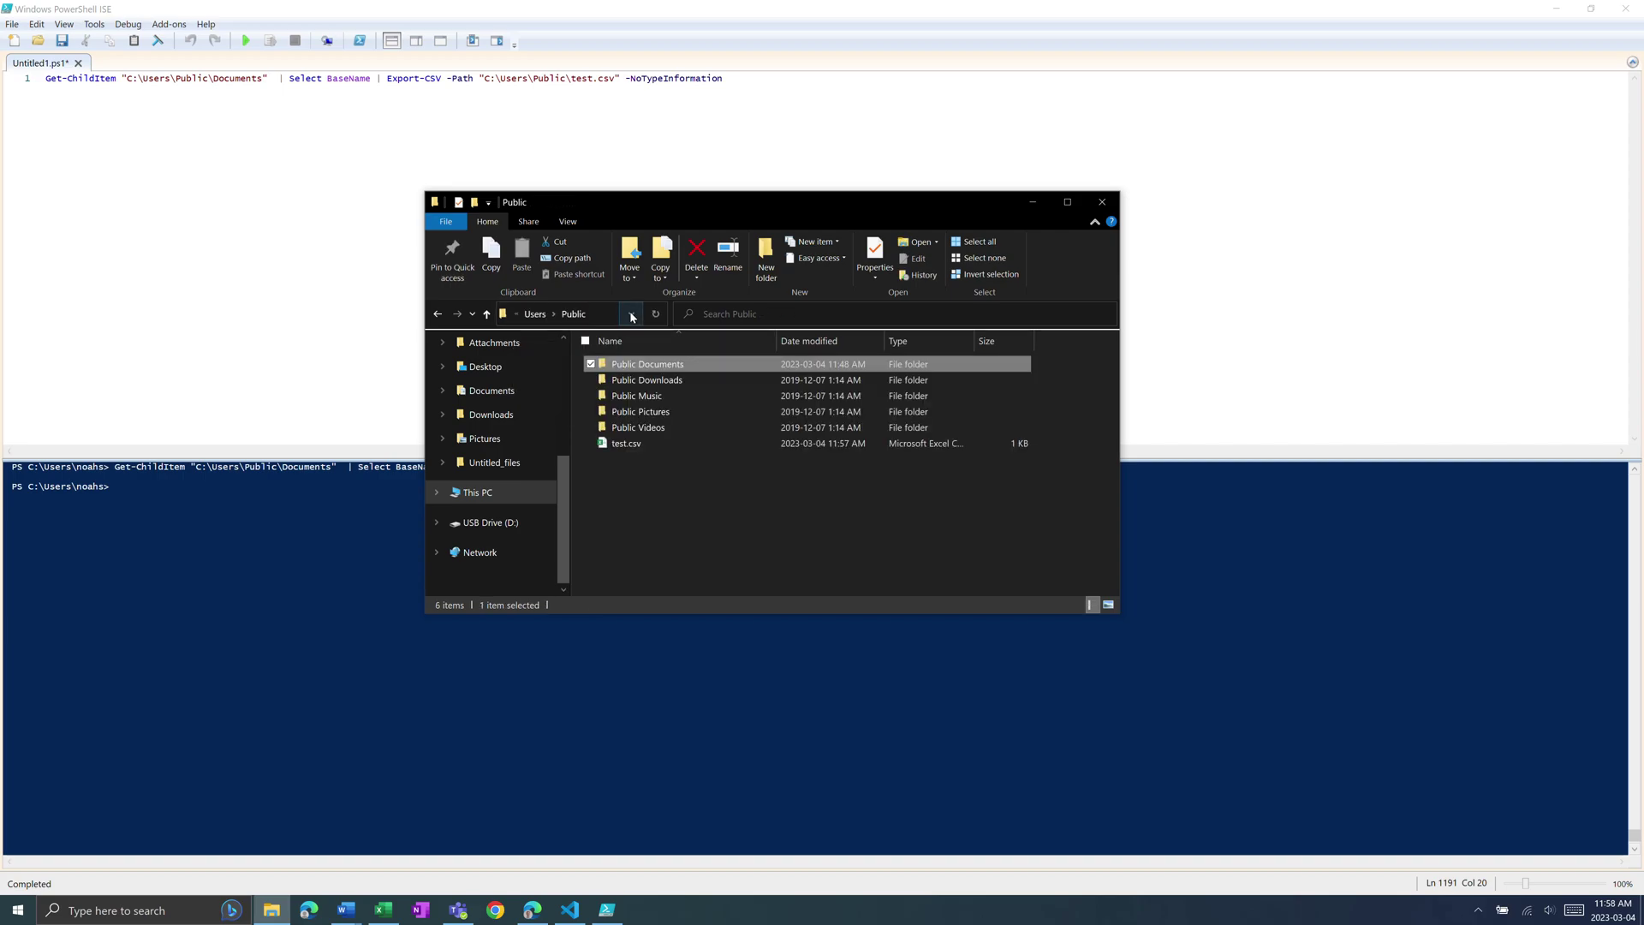
pyautogui.click(649, 444)
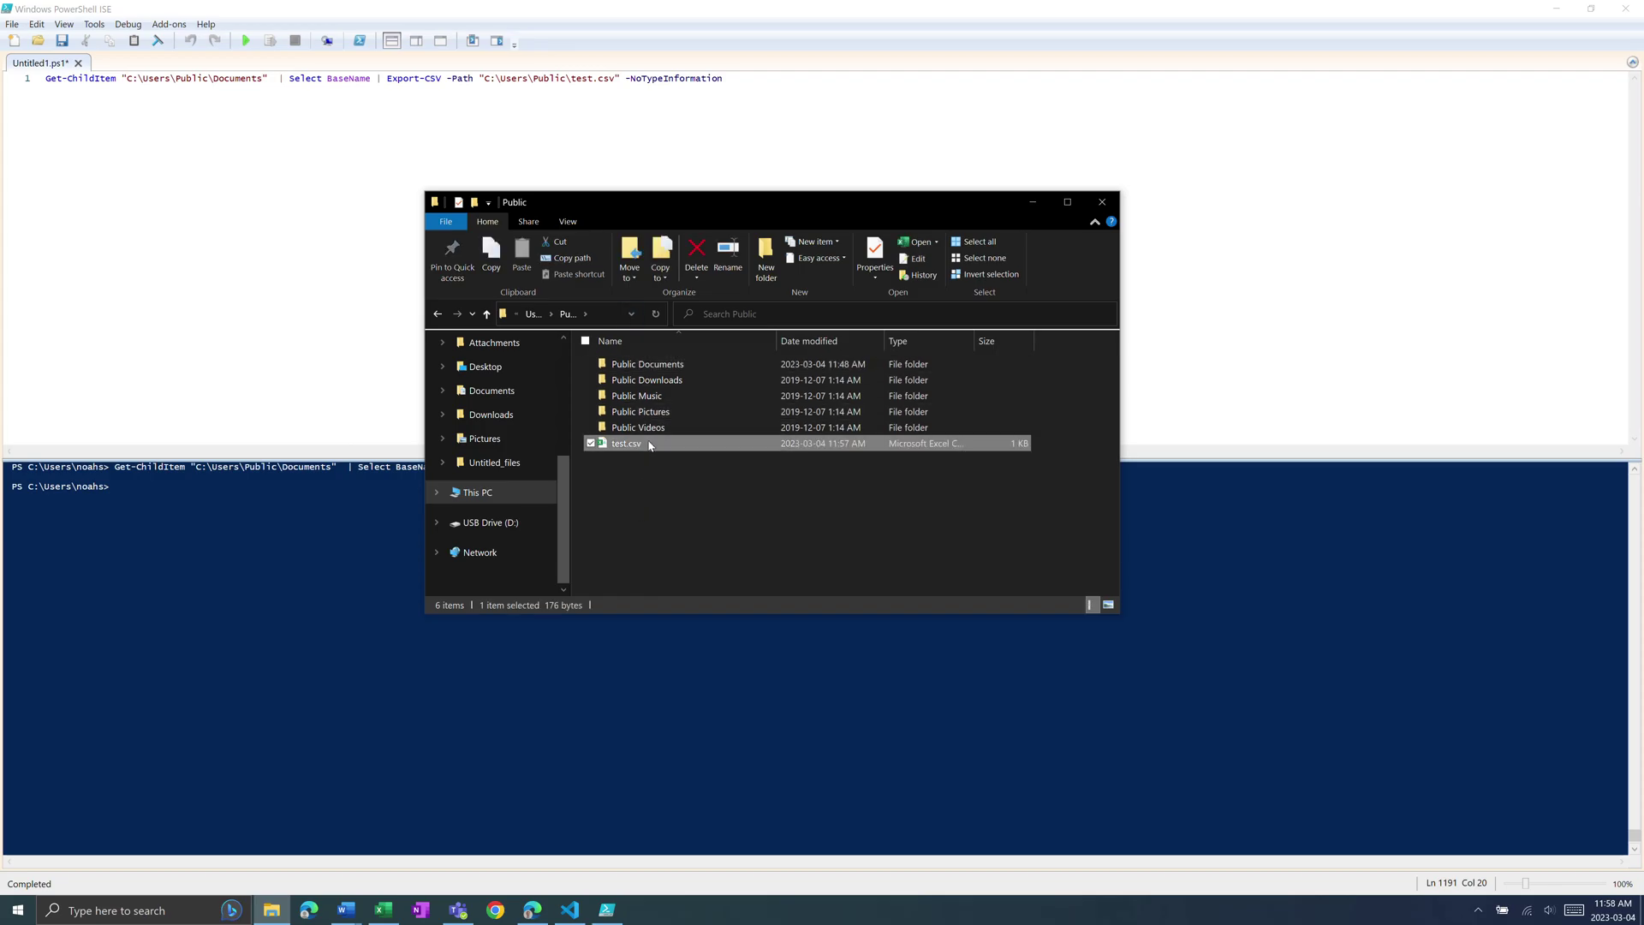
pyautogui.doubleClick(649, 444)
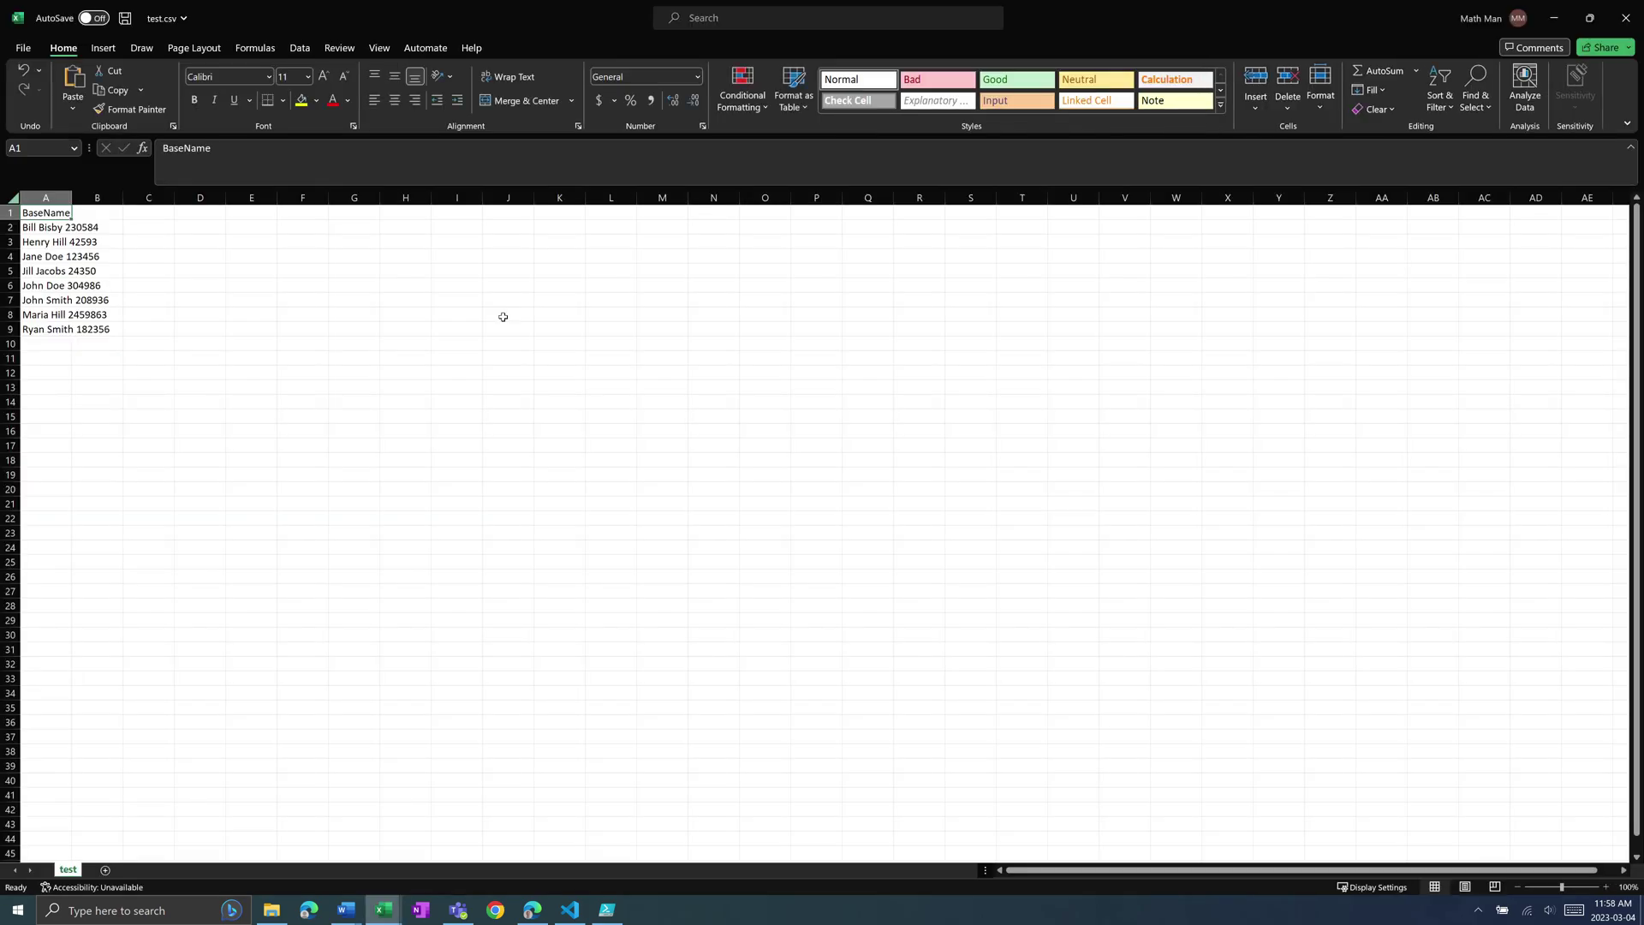
# Step: Check the eight BaseName file names in cells A2:A9 of test.csv
pyautogui.click(65, 250)
pyautogui.moveTo(58, 250); pyautogui.dragTo(64, 350)
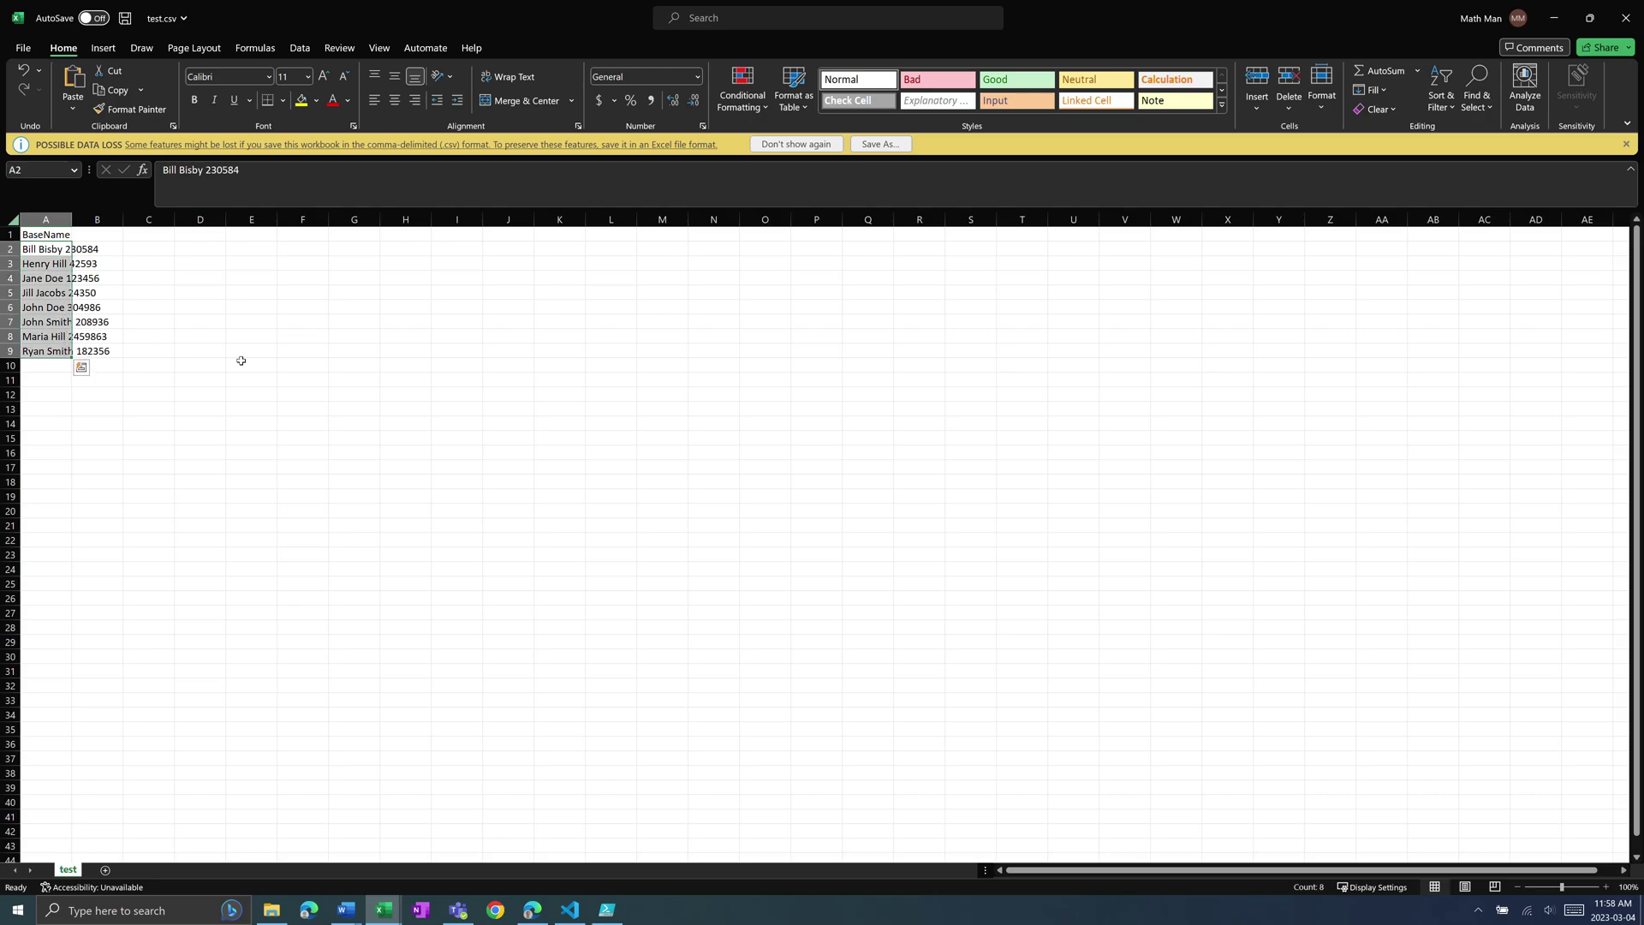
pyautogui.click(363, 364)
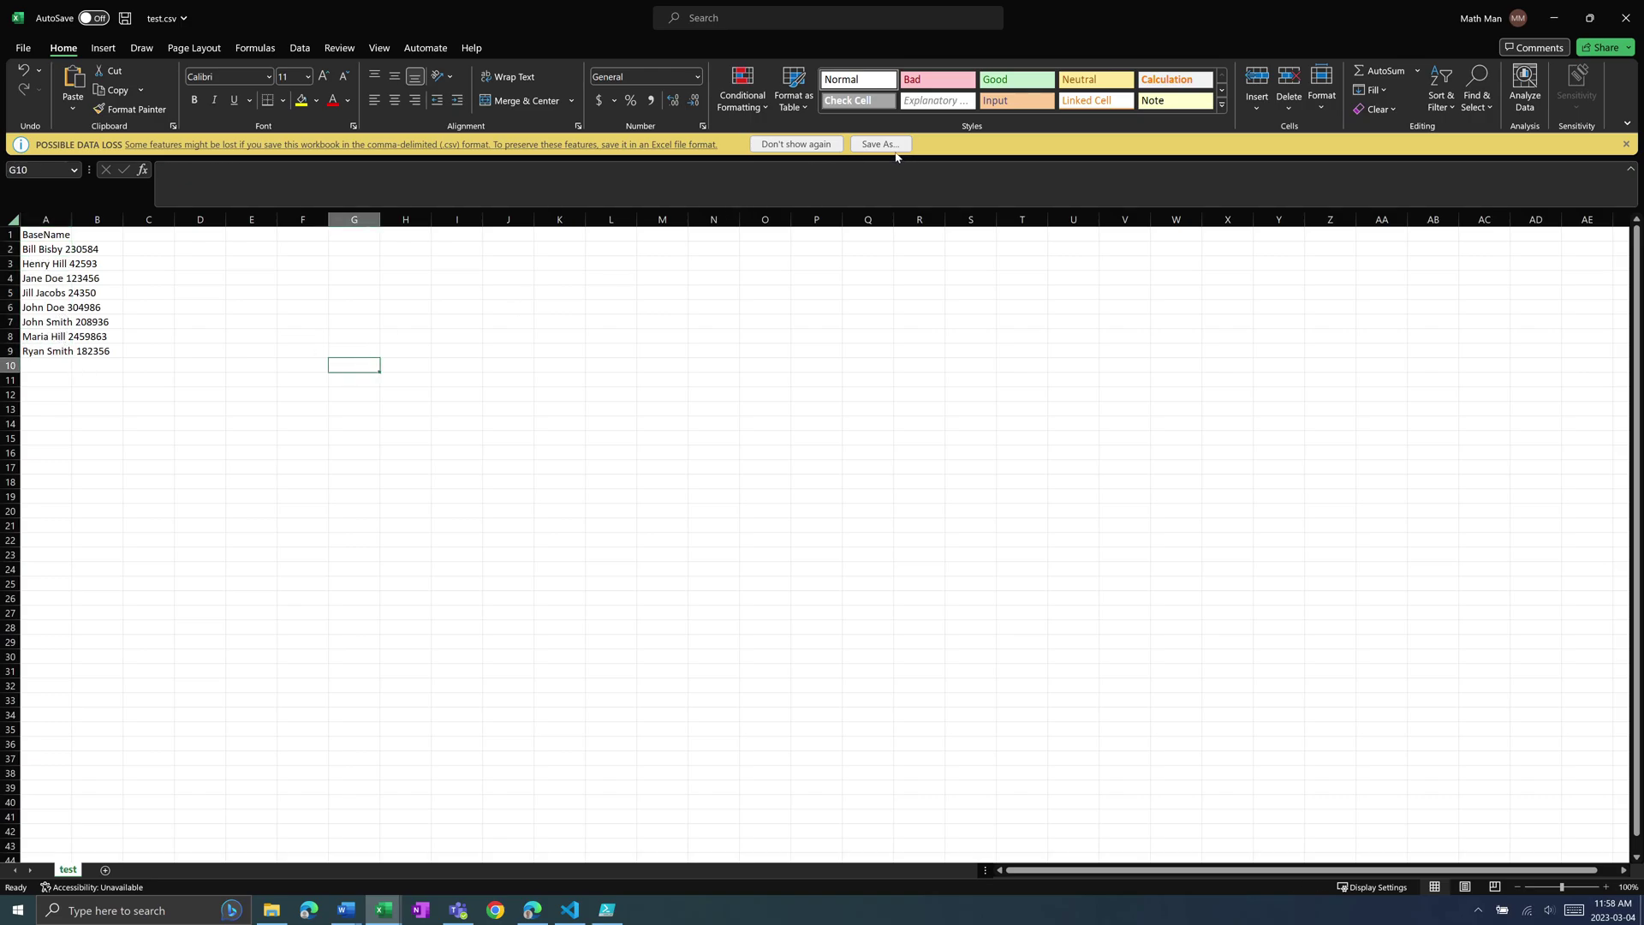